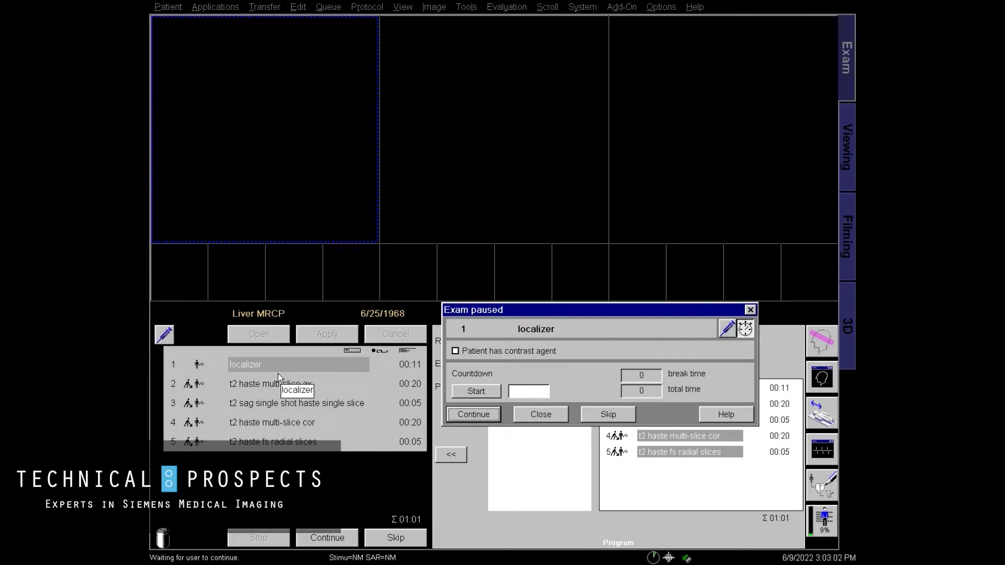
Resume the paused exam at the localizer step so the localizer runs.
left_click(488, 416)
Open the t2 haste multi-slice ax step and set spine coil elements SP1–SP4 active.
left_click(306, 390)
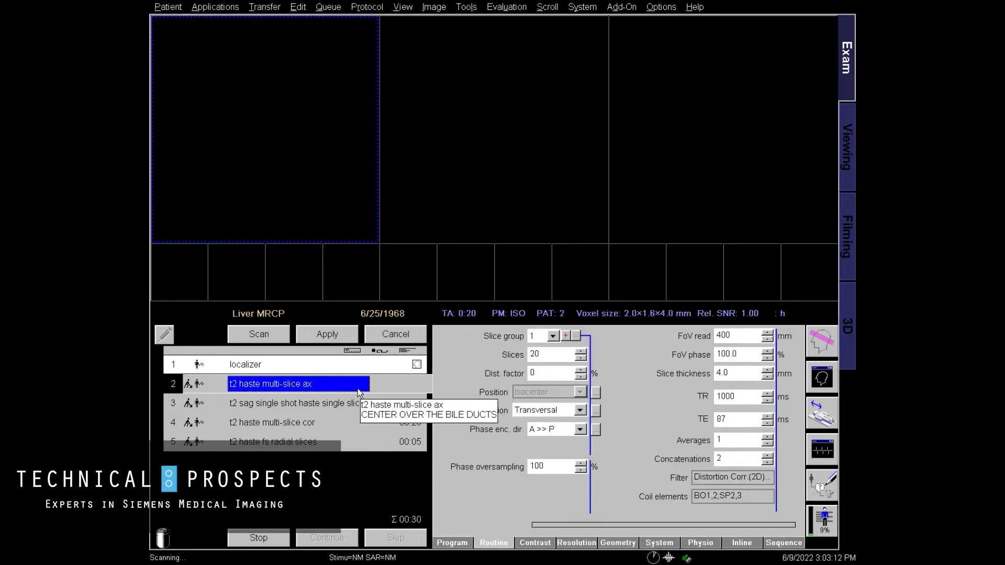
left_click(660, 545)
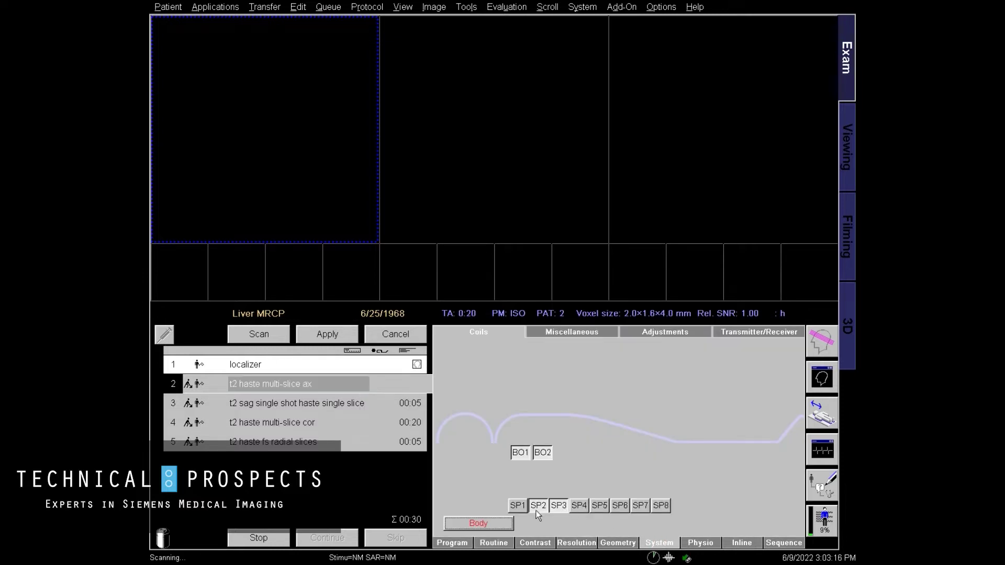
left_click(579, 506)
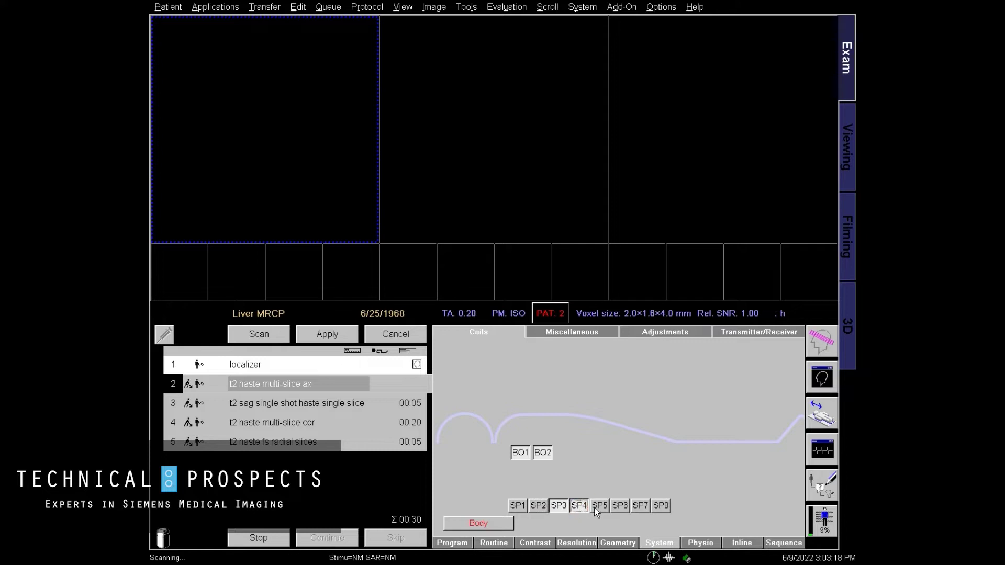
left_click(595, 506)
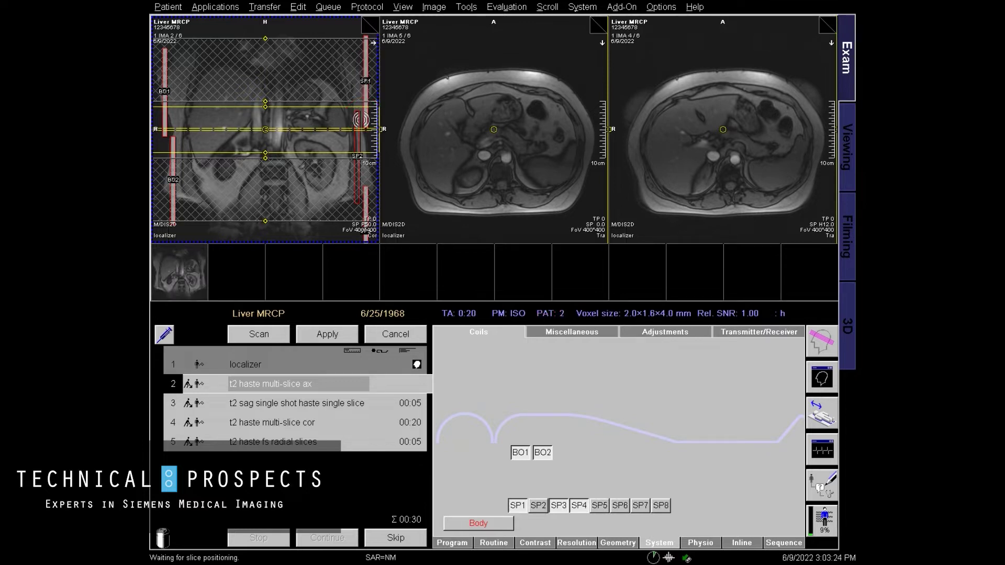
Move the axial HASTE slice stack up over the bile ducts on the coronal localizer.
left_click_drag(360, 120, 358, 138)
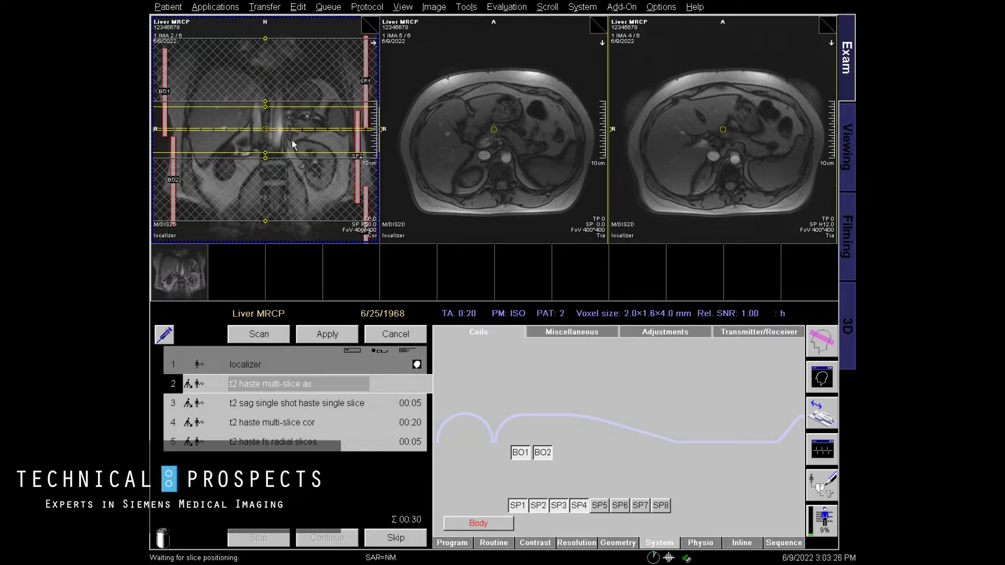
left_click_drag(265, 131, 265, 107)
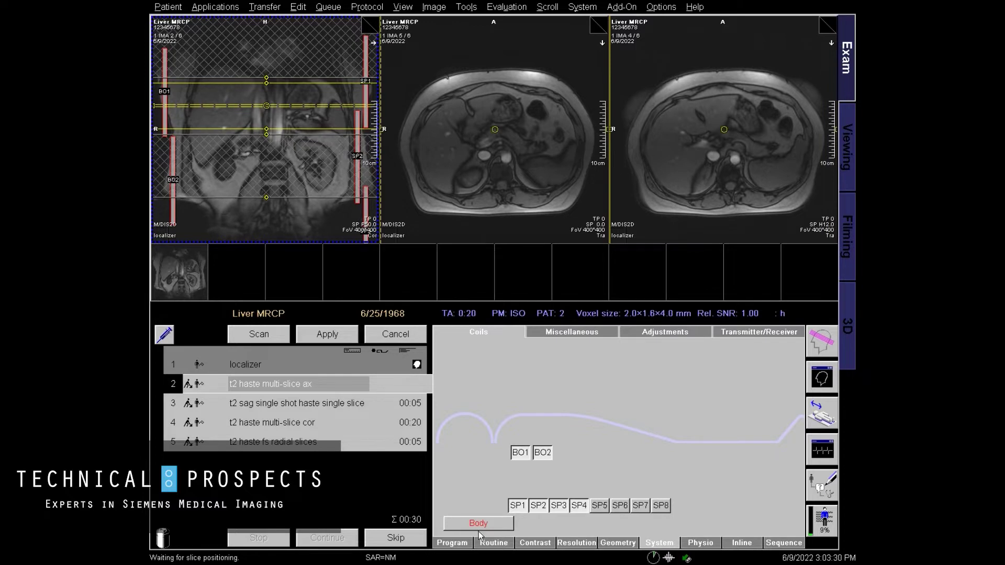
left_click(329, 386)
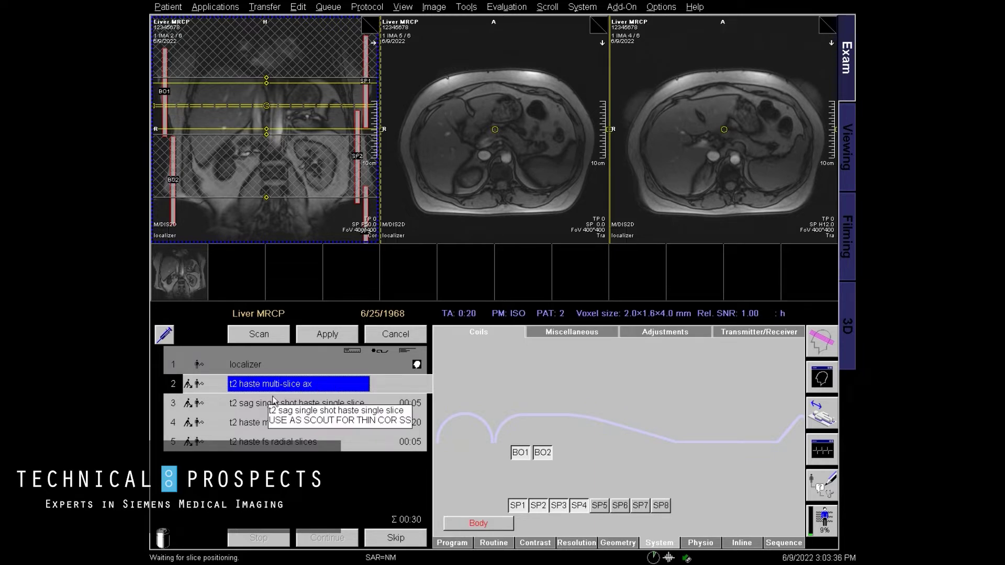
mouse_move(259, 390)
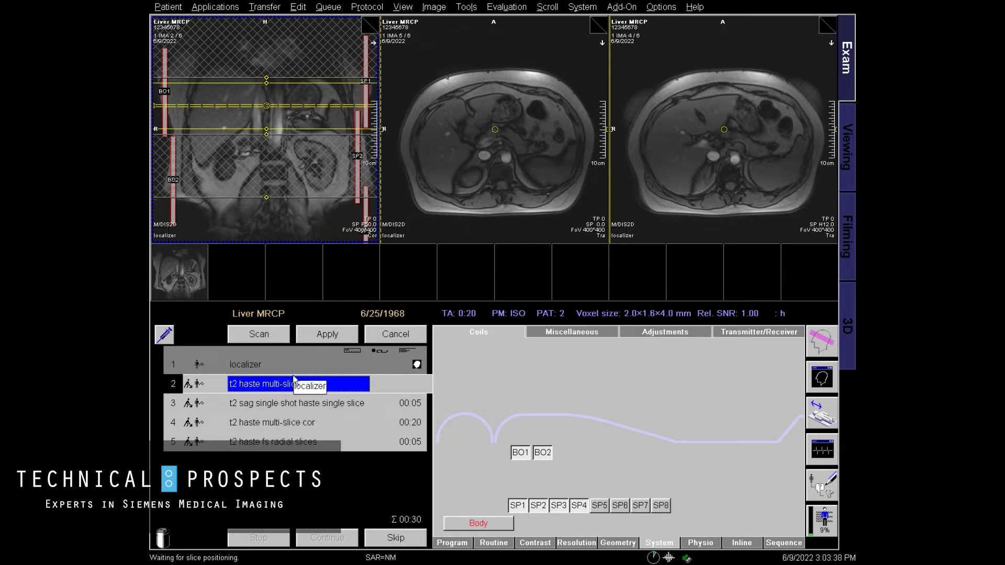
left_click(369, 34)
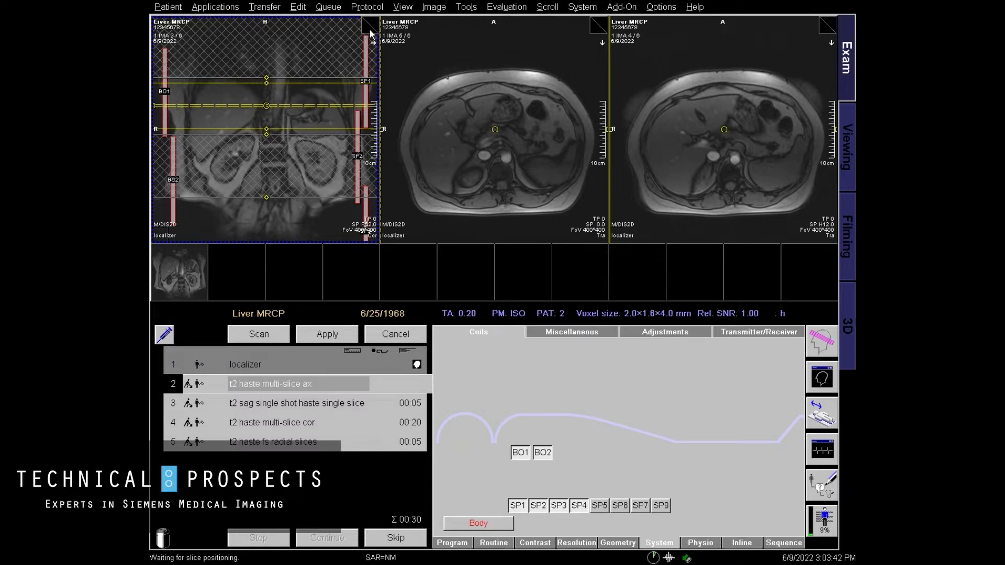
left_click(369, 27)
left_click(369, 27)
left_click(370, 33)
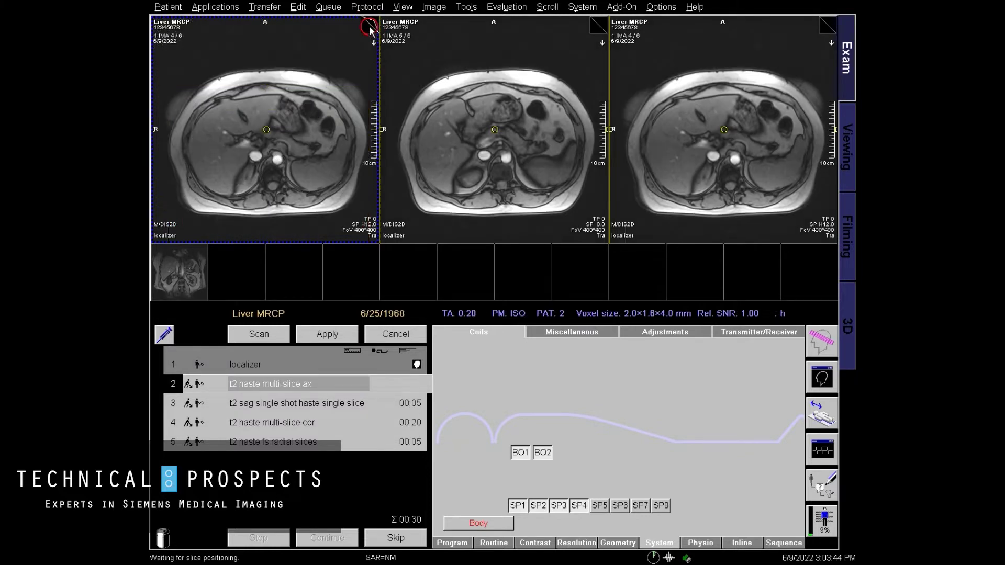
left_click(370, 29)
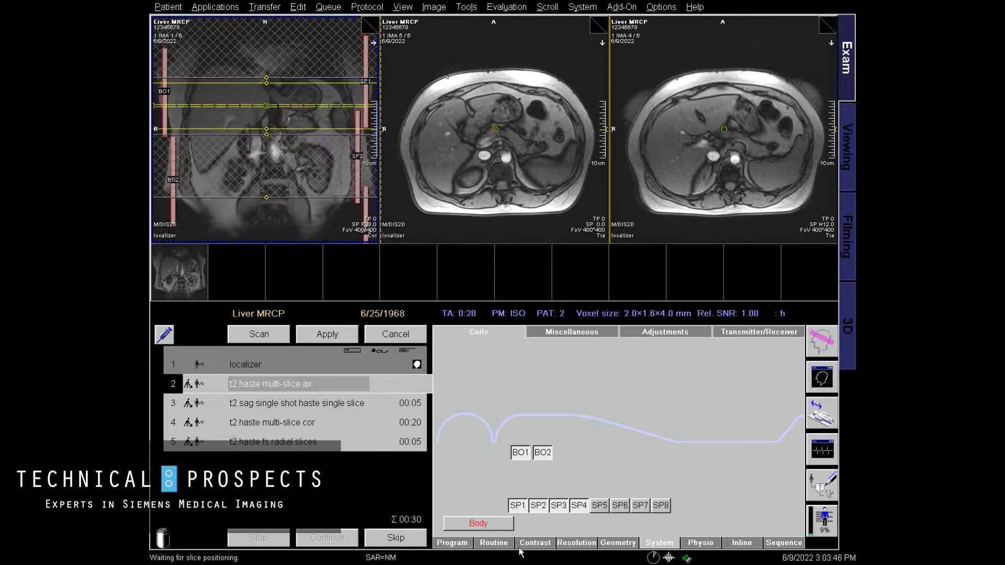
Set the axial HASTE step to 25 slices and apply the protocol.
left_click(498, 545)
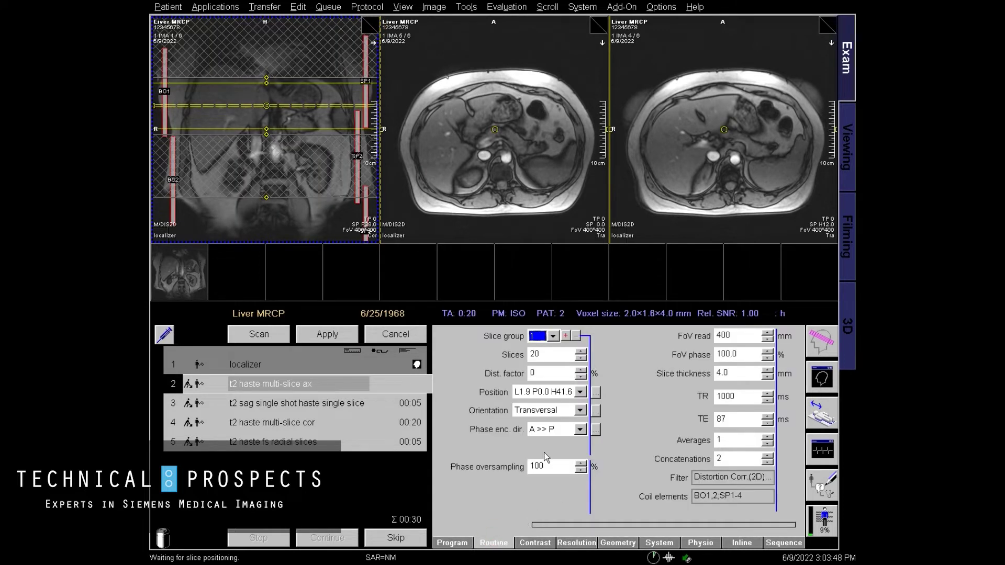
left_click(542, 355)
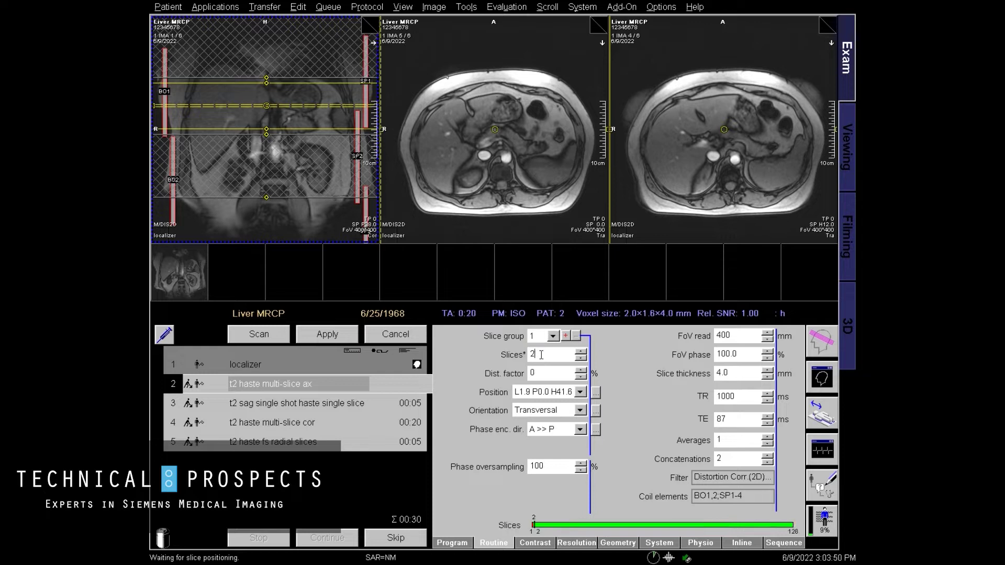
key("BackSpace")
type("5")
key("Return")
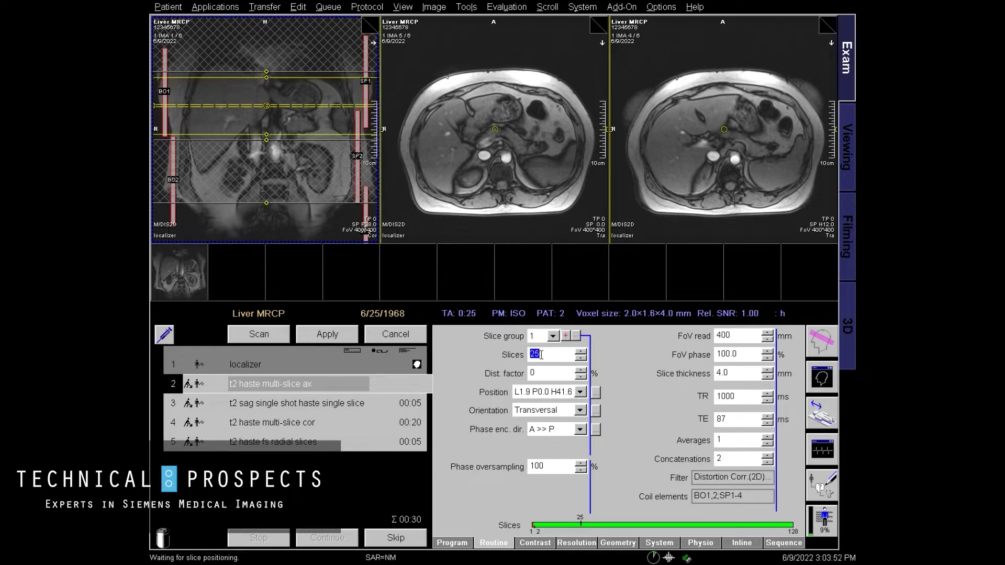
left_click(334, 339)
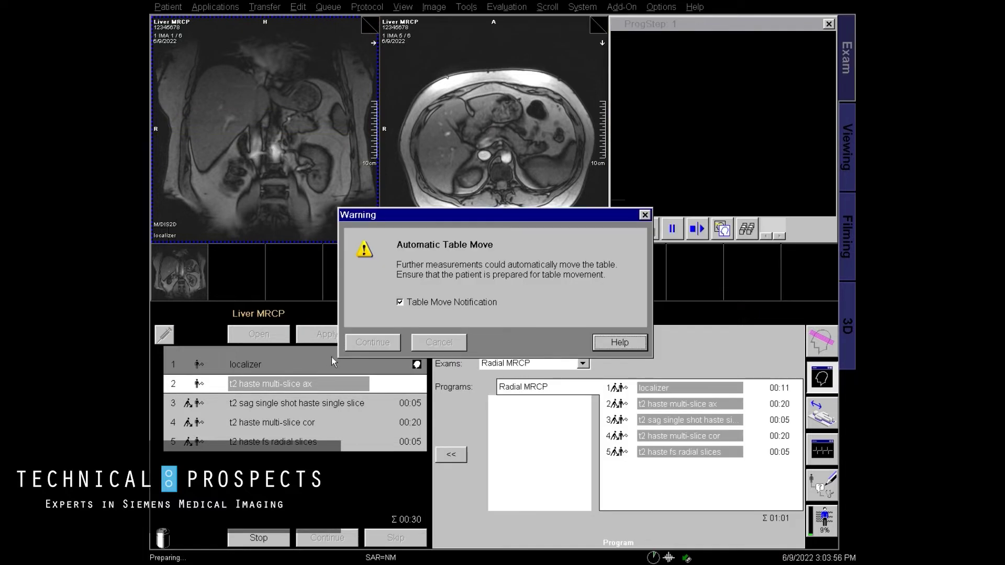
Accept the table-move warning, switch SAR to First level mode, and resume axial scanning.
left_click(373, 343)
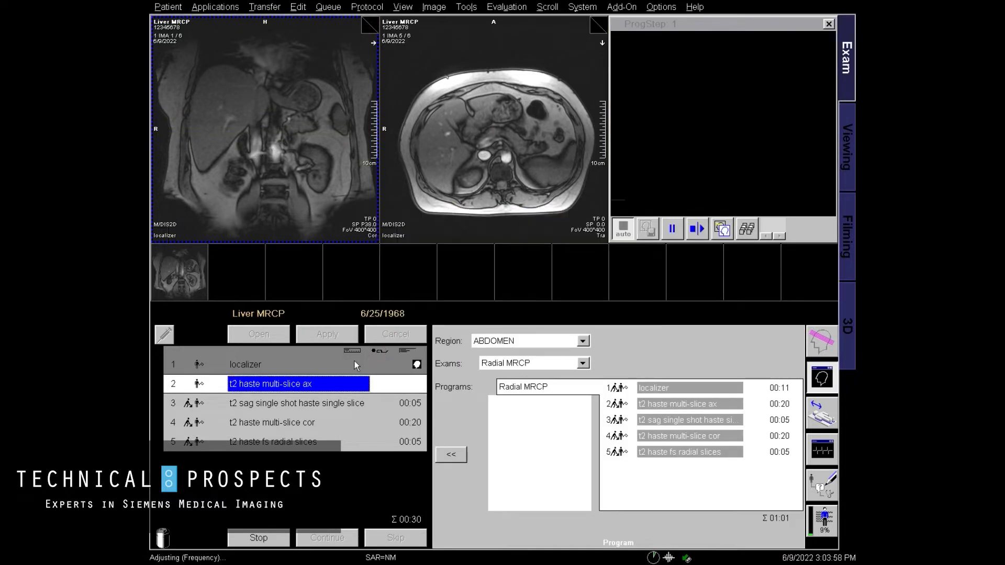
mouse_move(348, 406)
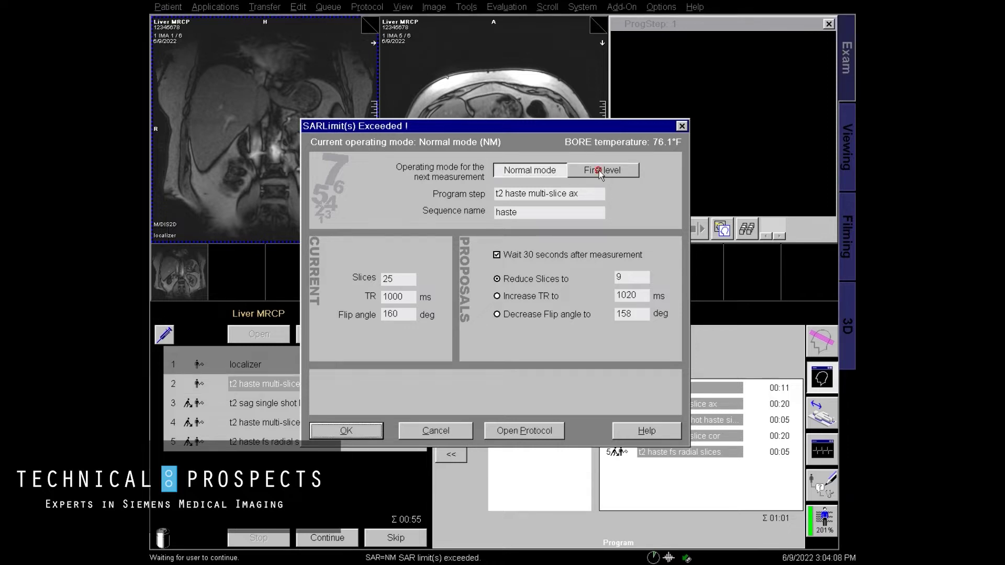
left_click(599, 171)
left_click(374, 352)
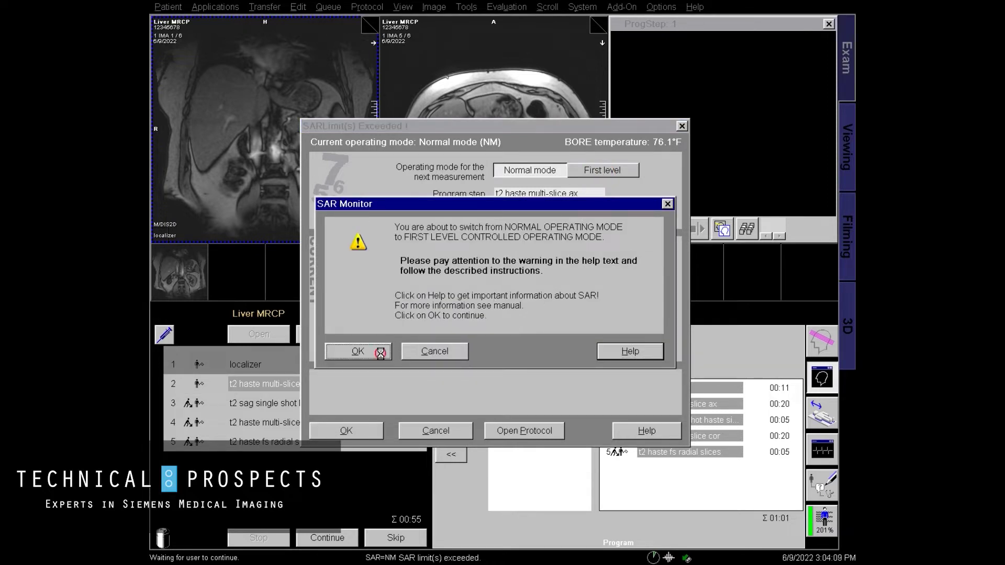
left_click(363, 430)
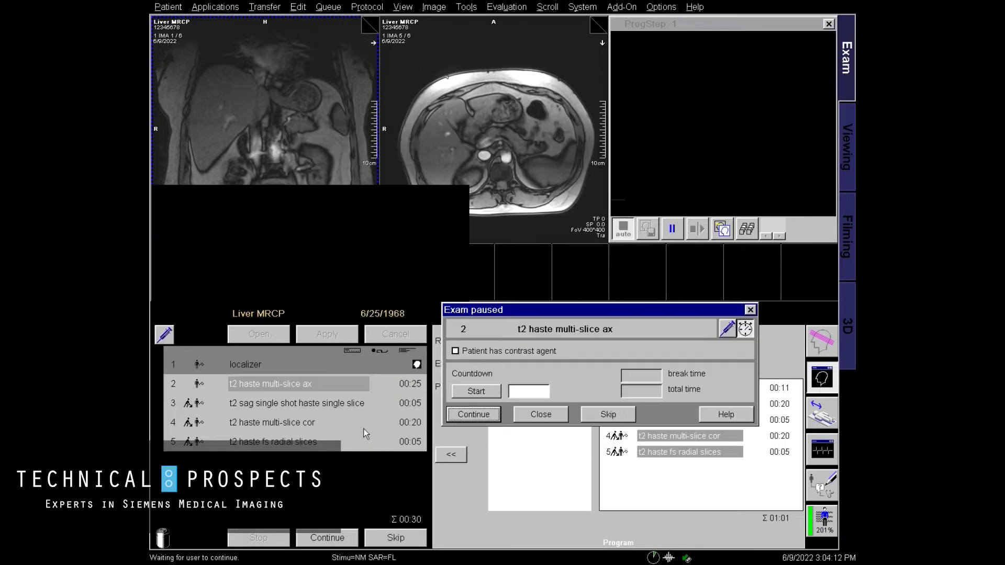
left_click(485, 415)
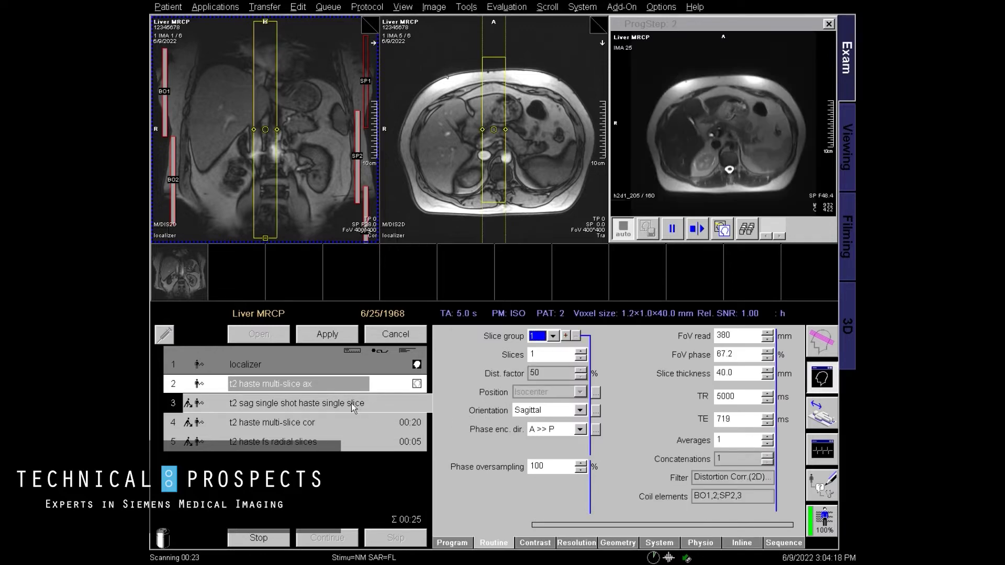
Open the t2 sag single shot haste step and shift its slab sideways over the bile ducts.
left_click(351, 403)
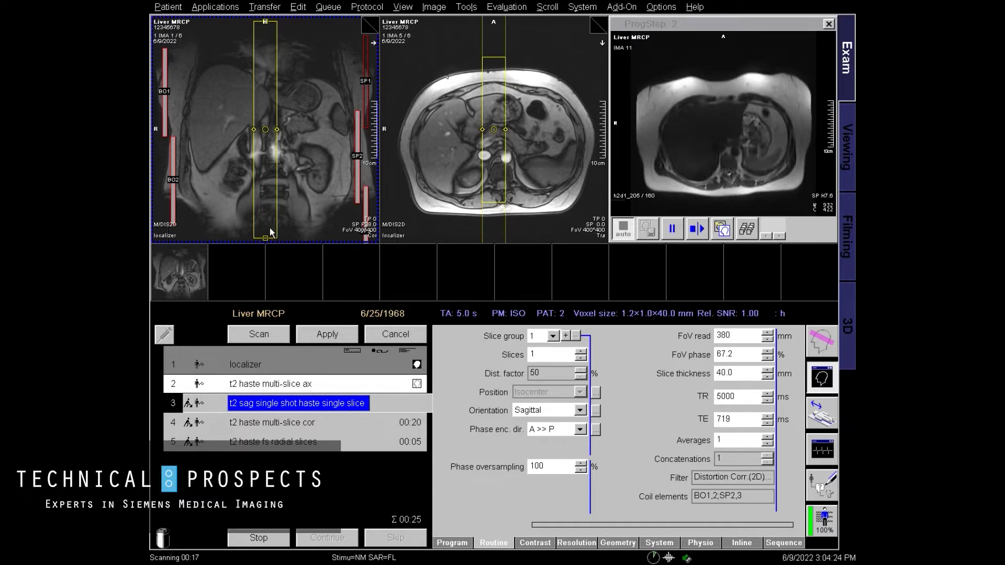
left_click(262, 130)
mouse_move(262, 130)
left_mouse_down()
mouse_move(222, 129)
mouse_move(253, 129)
left_mouse_up()
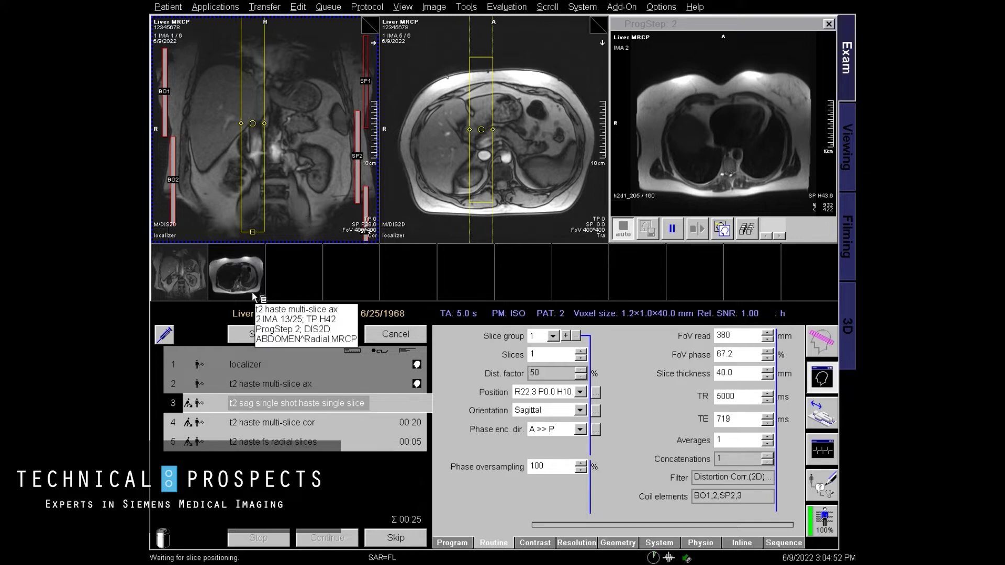
Show axial image 24 in the left viewer and nudge the sagittal slice to R32.0.
left_click_drag(248, 285, 278, 190)
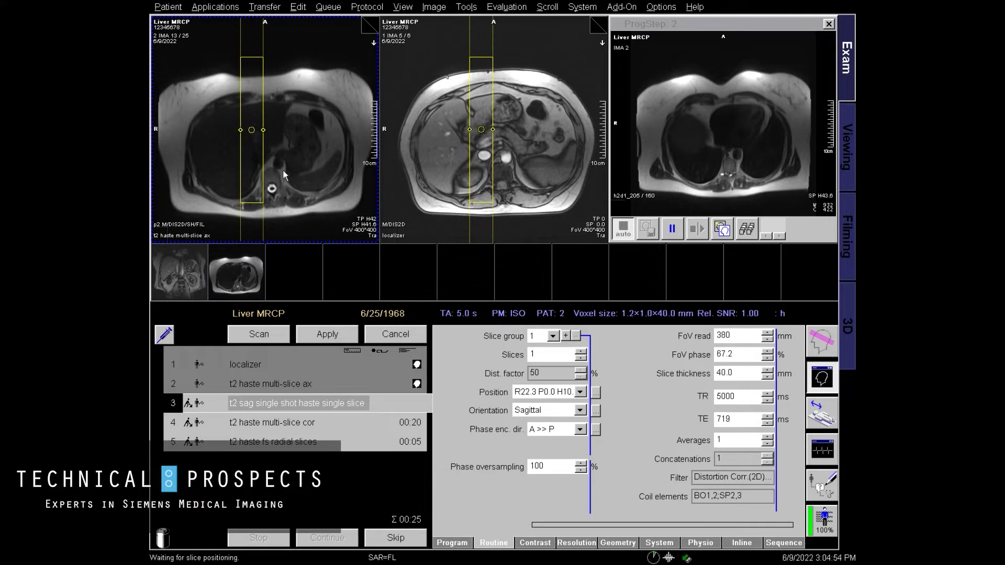
left_click(374, 24)
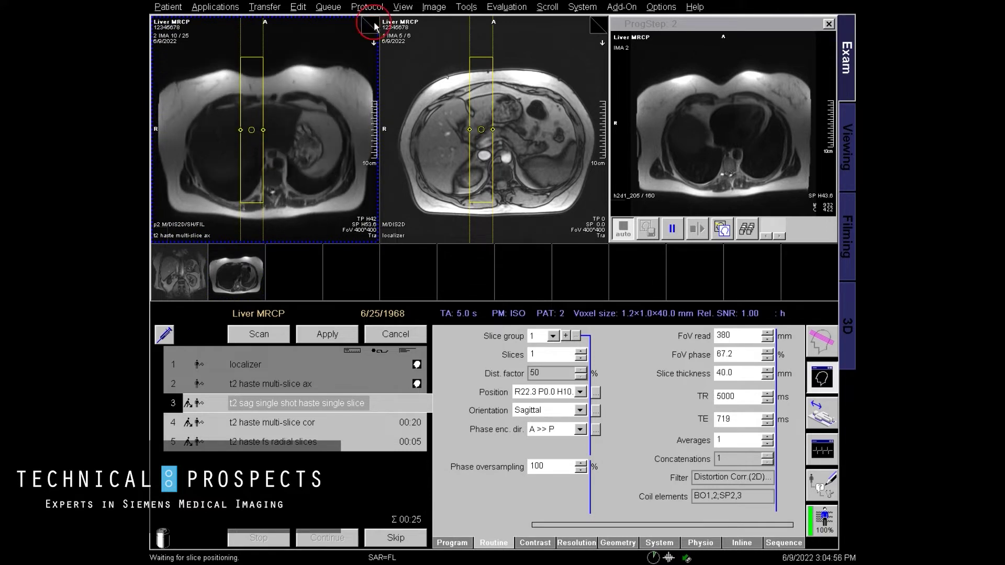
scroll(374, 24, "down", 19)
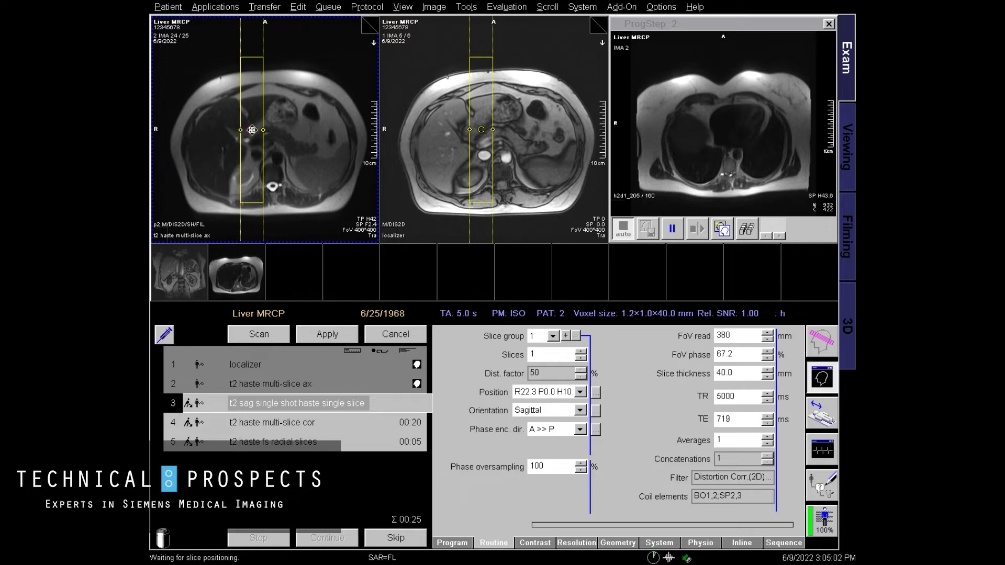
left_click_drag(252, 131, 245, 132)
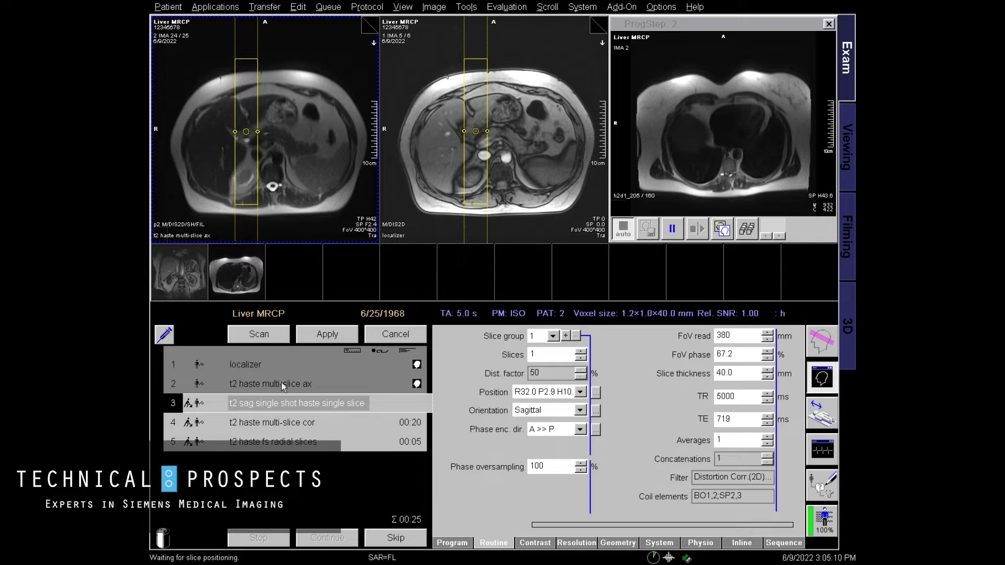
Add coil element SP4 to the sagittal step, apply it and confirm the table move.
left_click(295, 406)
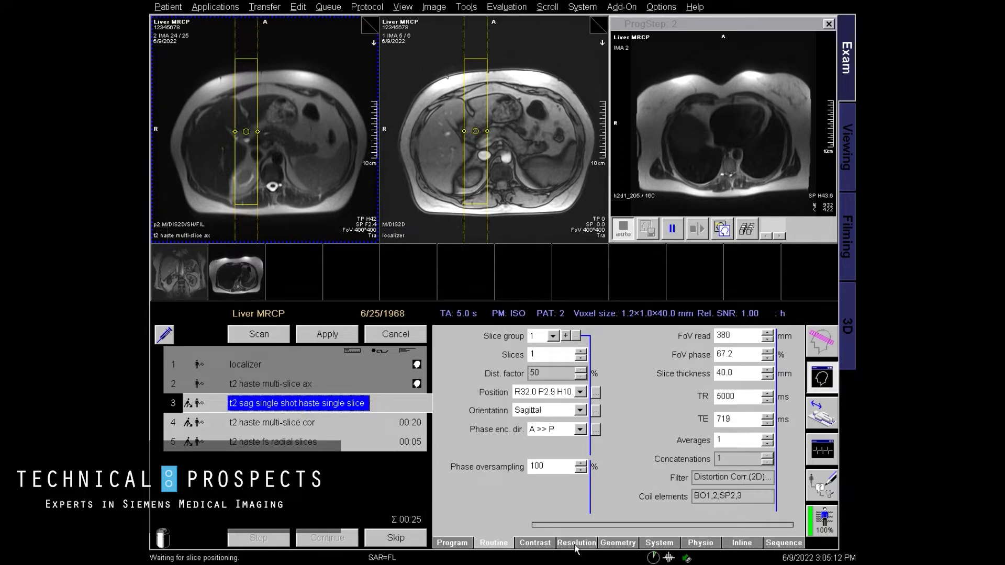
left_click(661, 547)
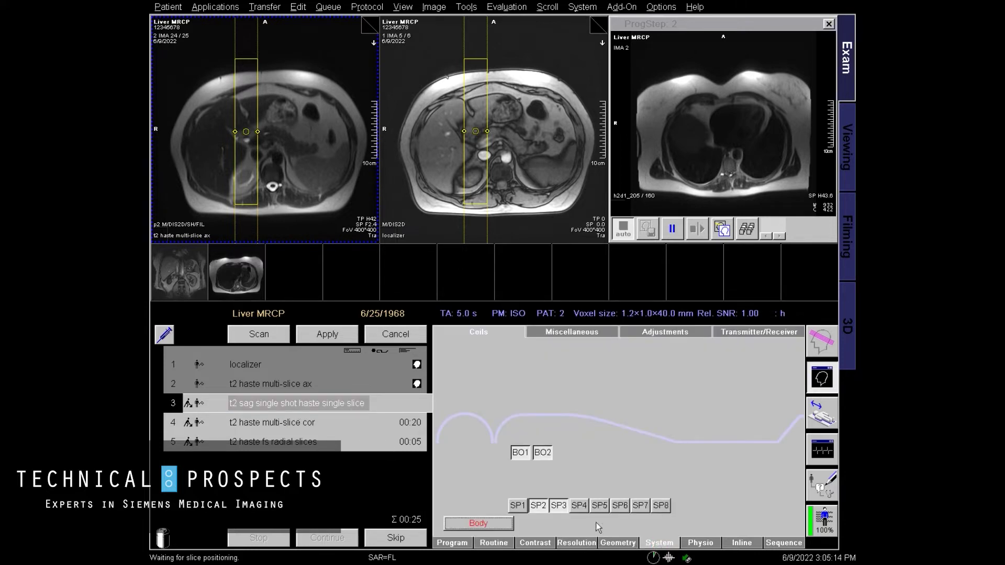
left_click(579, 506)
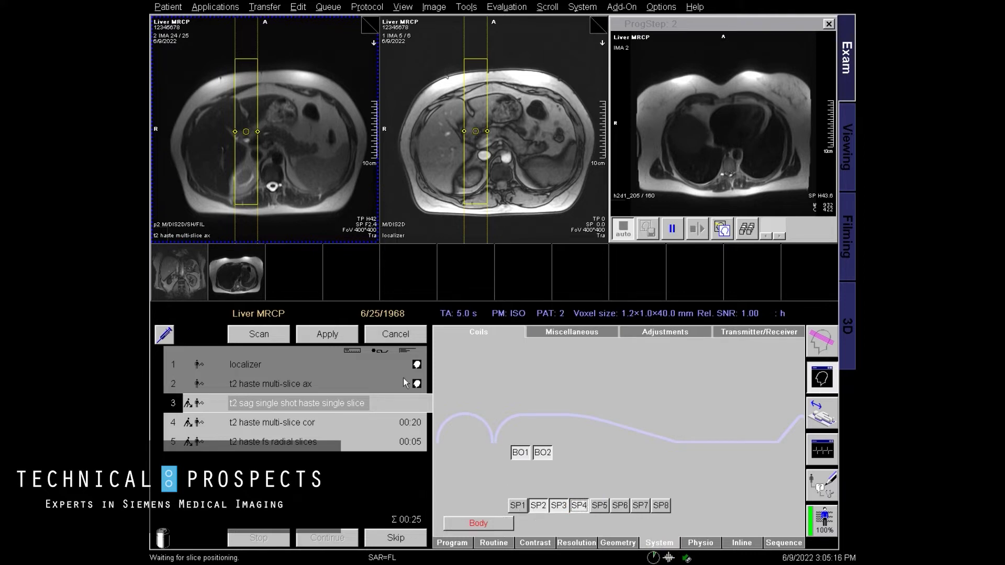
left_click(346, 331)
left_click(354, 343)
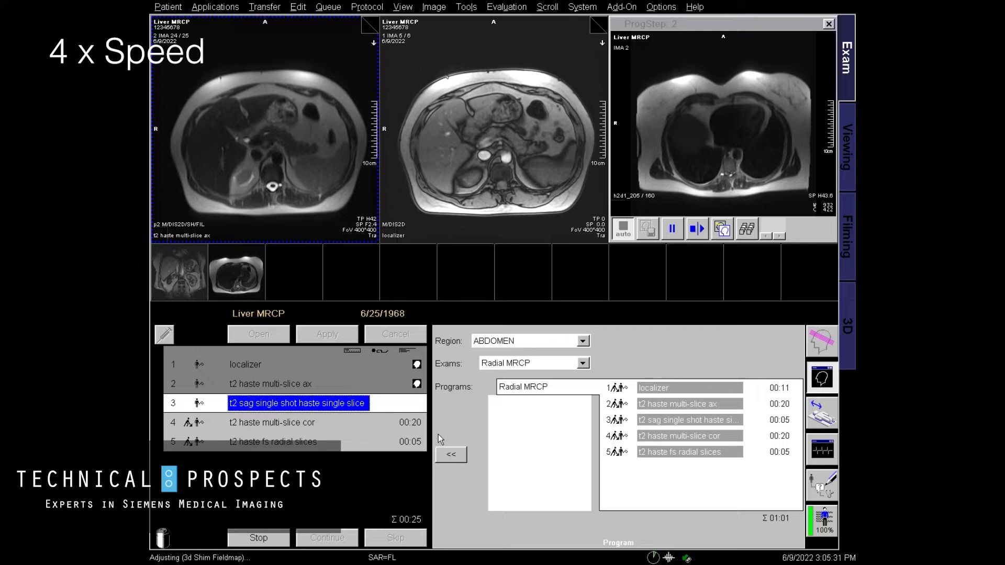
Resume the paused exam so the sagittal single-shot HASTE slice scans.
mouse_move(274, 428)
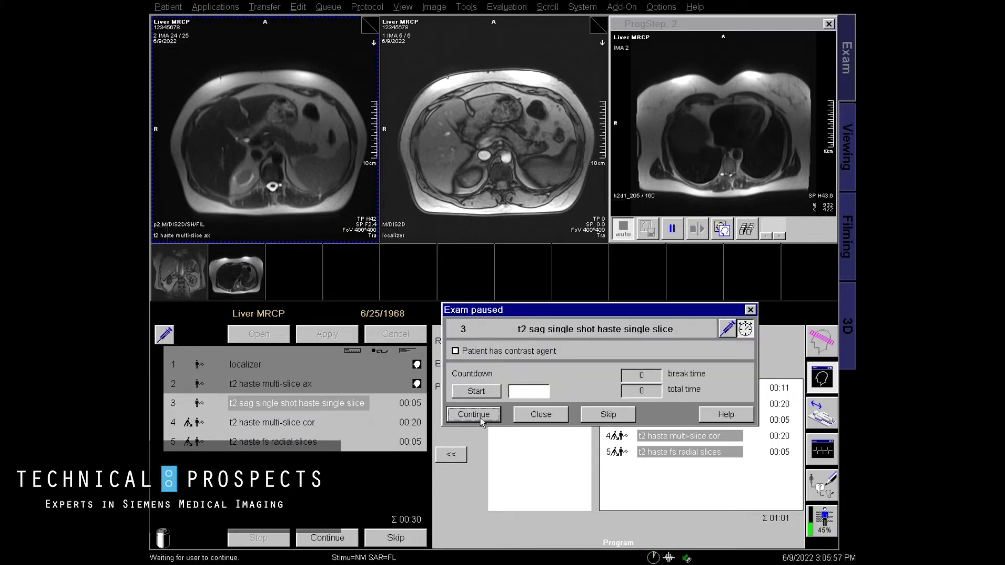
left_click(479, 415)
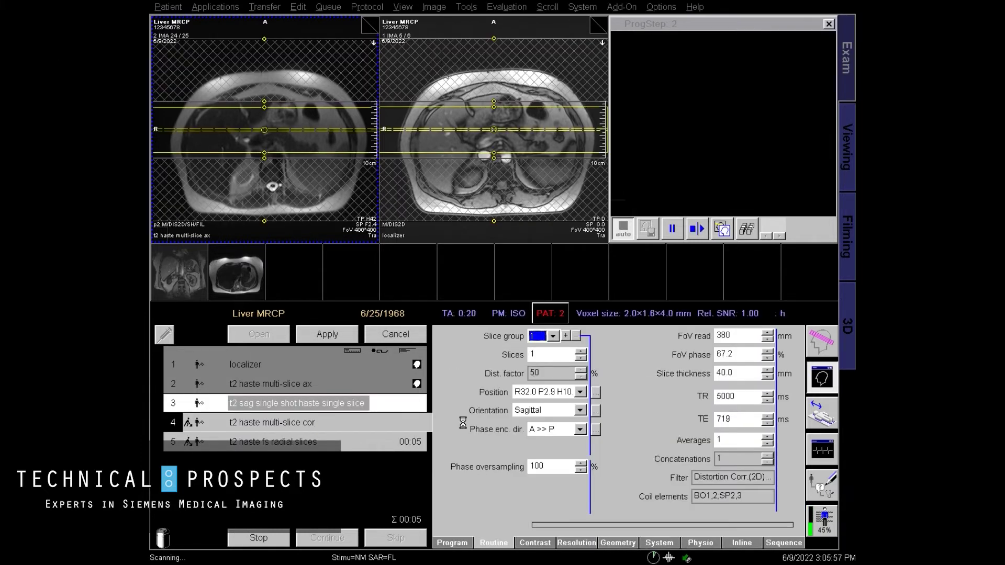
Try moving and tilting the coronal slab along the bile duct on the sagittal image, then discard it.
left_click(350, 422)
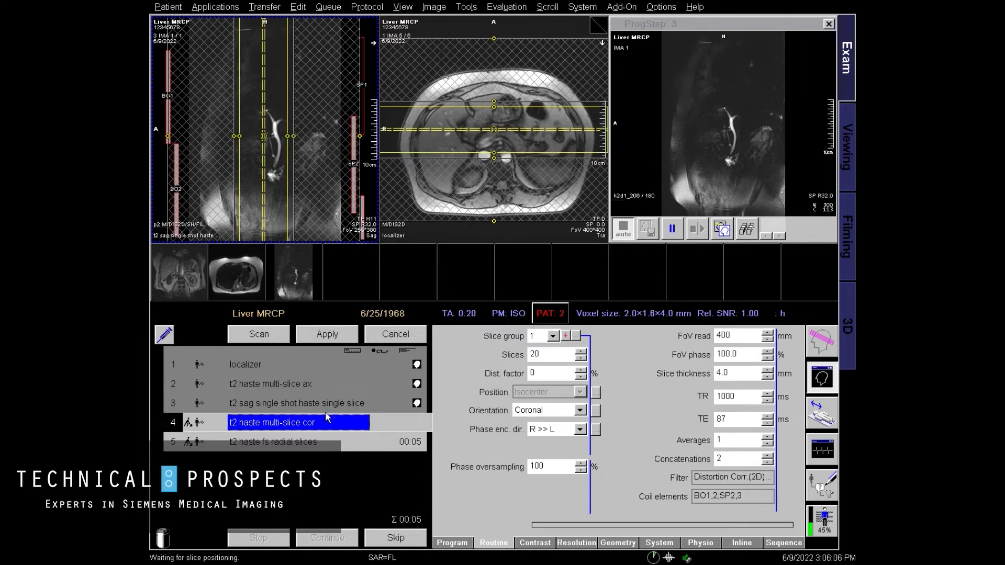
left_click(385, 340)
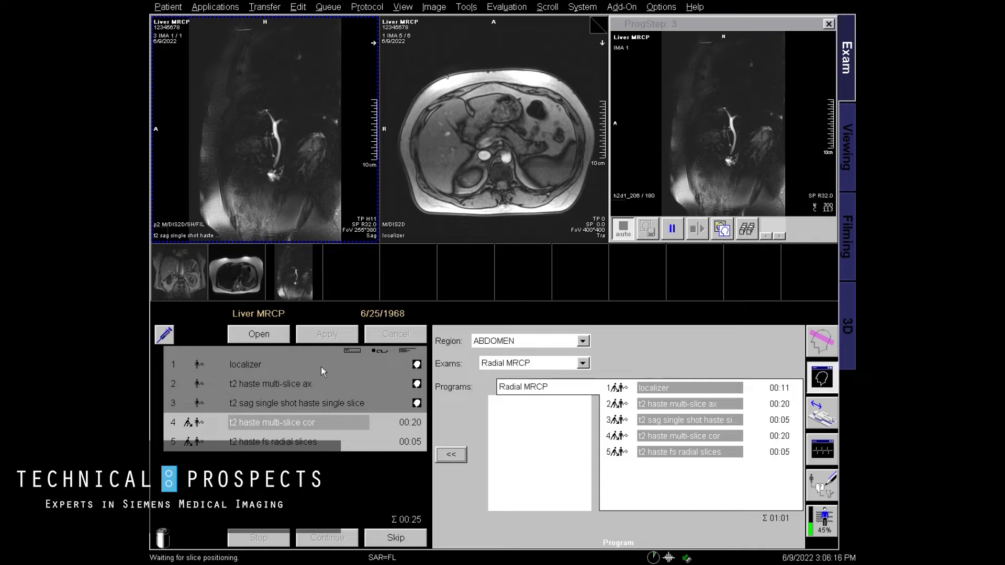
double_click(298, 423)
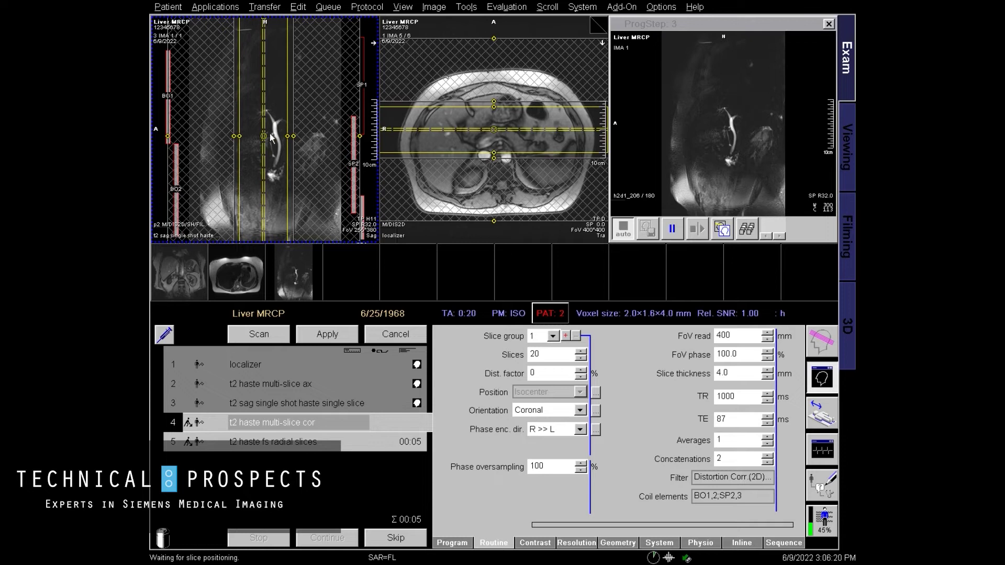
left_click(260, 138)
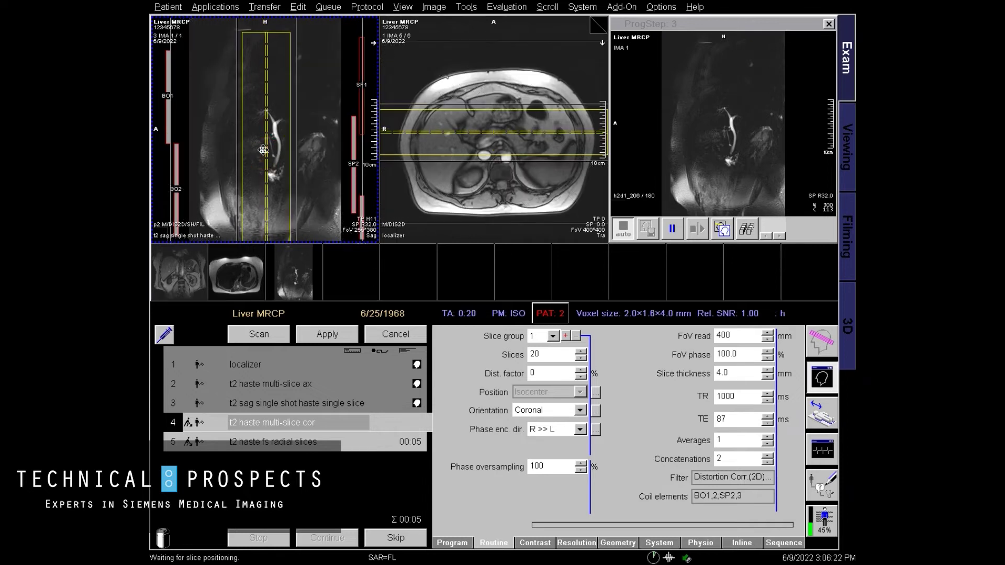
left_click_drag(264, 150, 270, 145)
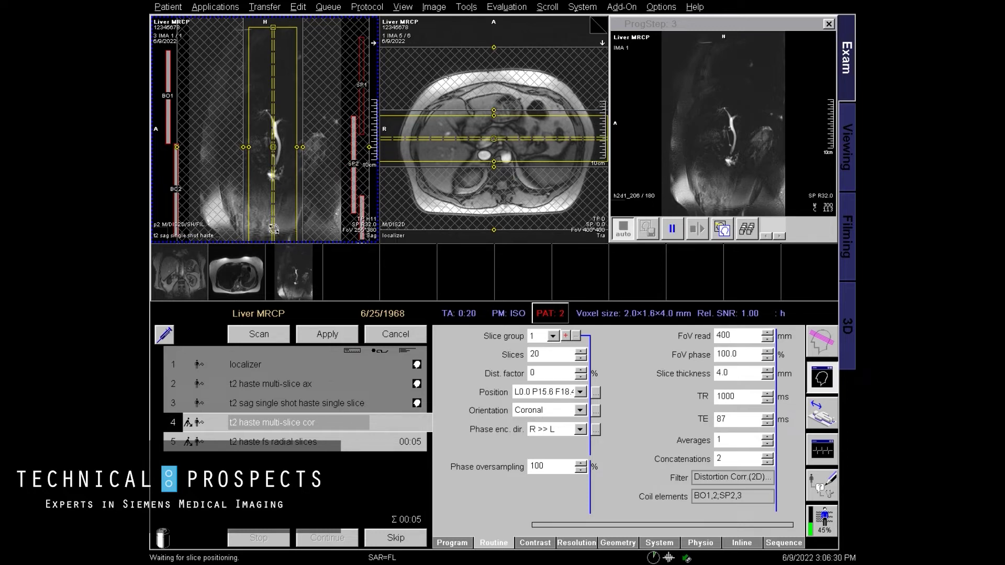
left_click_drag(273, 228, 281, 226)
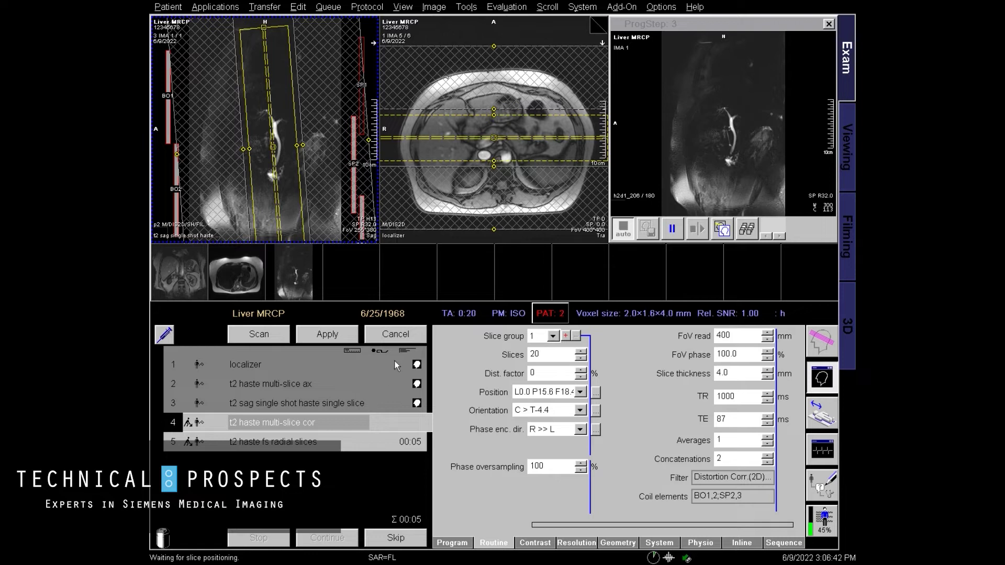
left_click(401, 338)
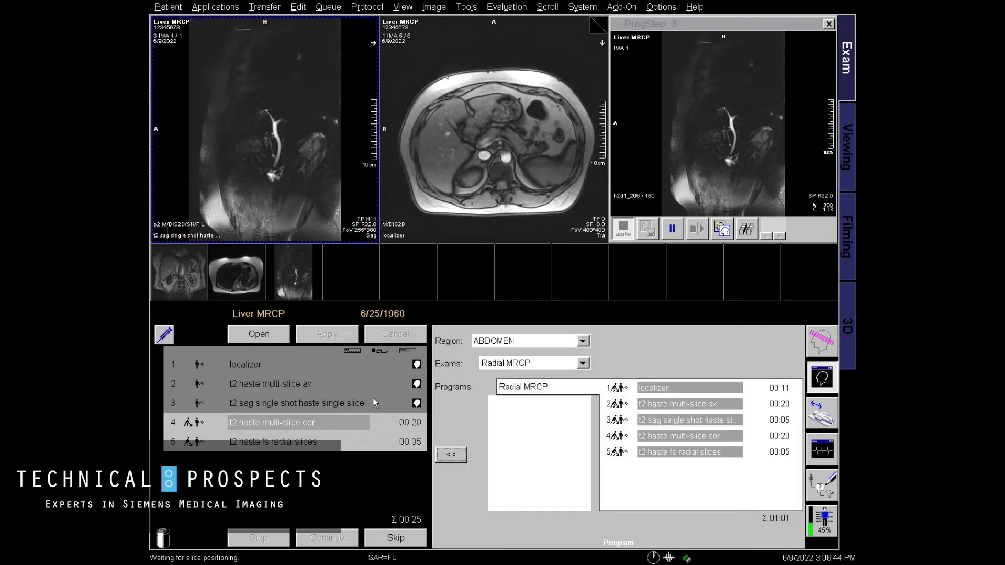
left_click(325, 423)
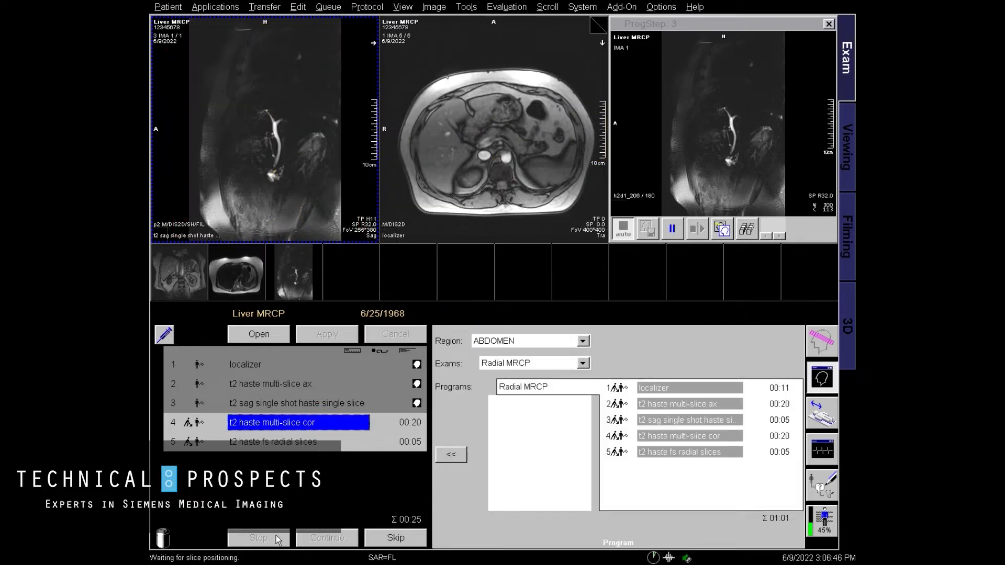
Skip the coronal multi-slice step and select the radial slices step.
left_click(385, 538)
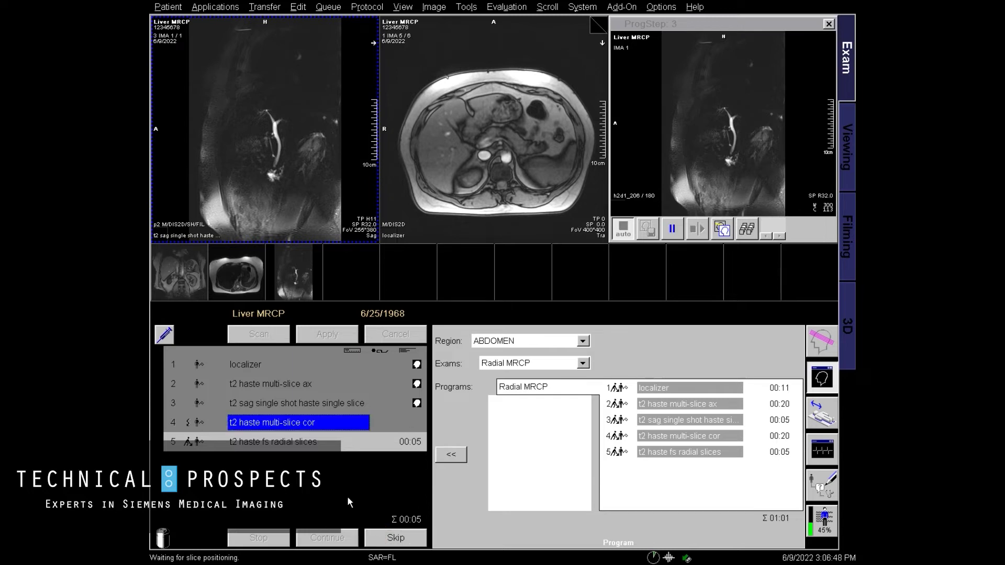
left_click(294, 446)
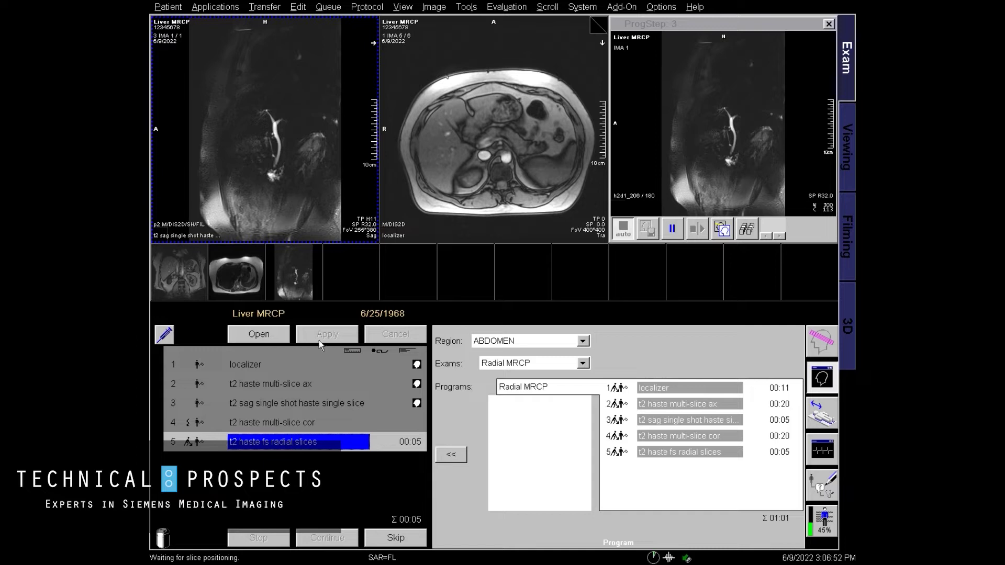
left_click(605, 25)
Load the axial series into the left viewer at image 24 of 25 for radial planning.
left_click(606, 25)
left_click_drag(241, 270, 280, 176)
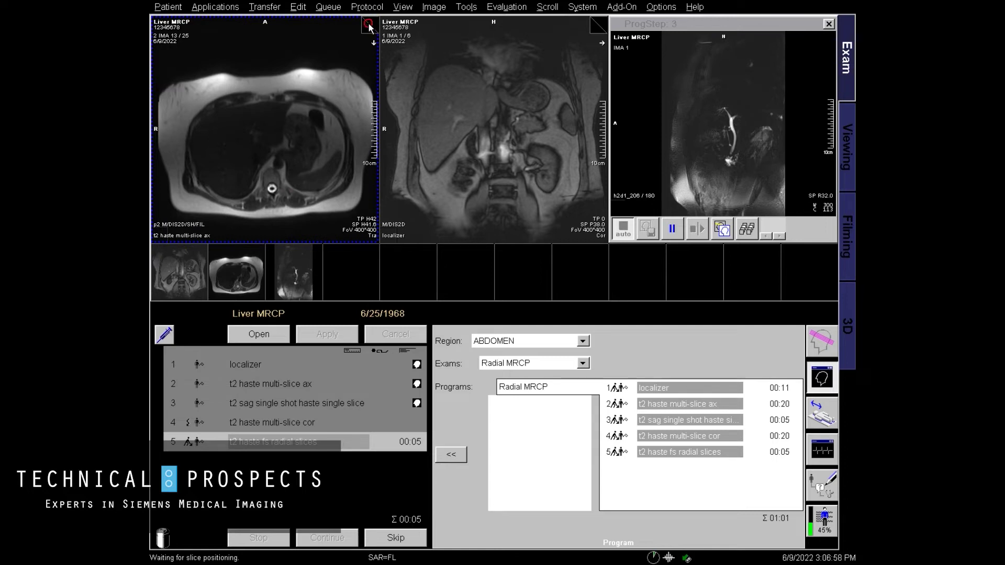
left_click(369, 23)
left_click(369, 23)
left_click(369, 23)
left_click(369, 24)
left_click(371, 24)
left_click(370, 24)
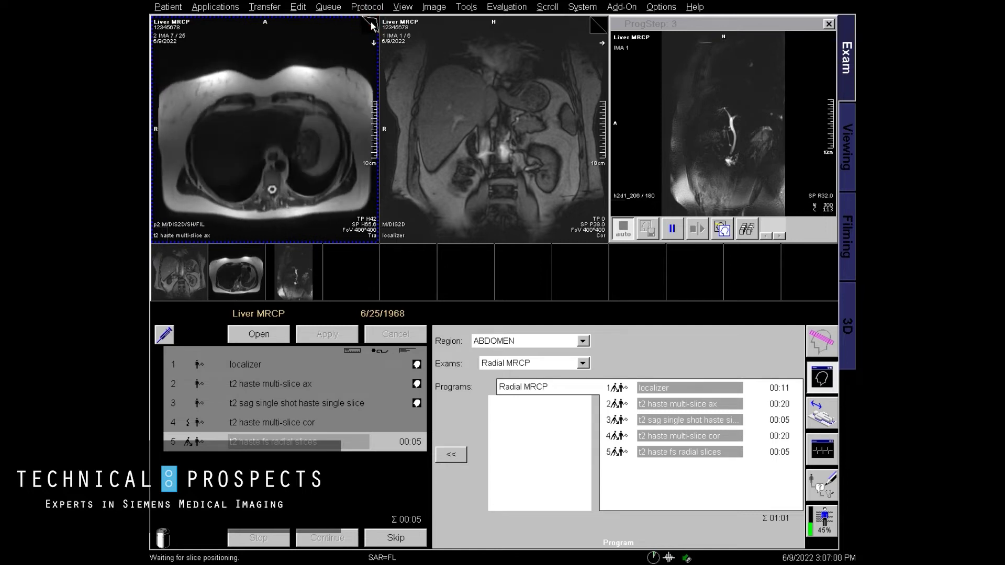
left_click(371, 24)
left_click(370, 24)
left_click(371, 24)
left_click(371, 24)
left_click(370, 24)
left_click(371, 24)
left_click(371, 24)
left_click(370, 24)
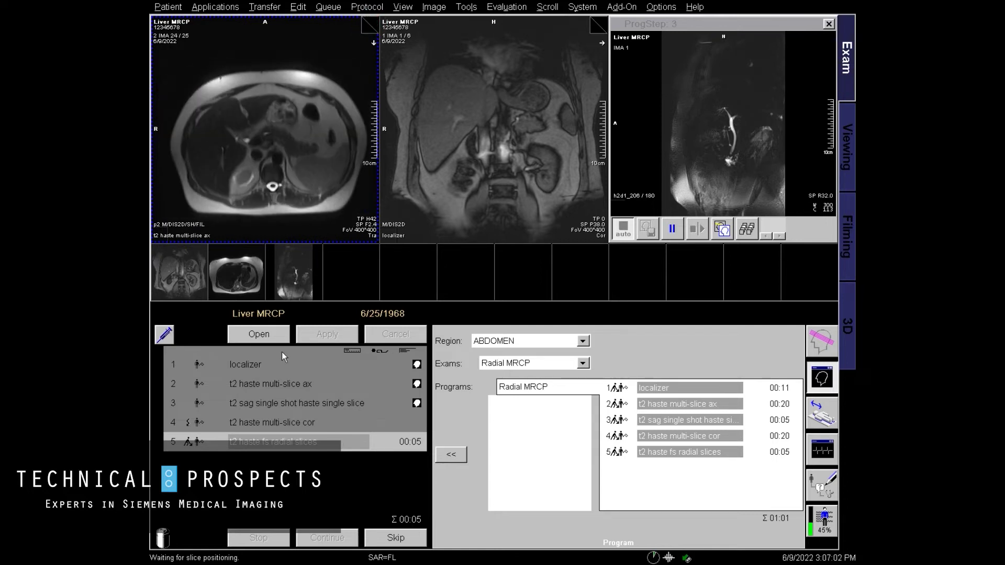
double_click(273, 451)
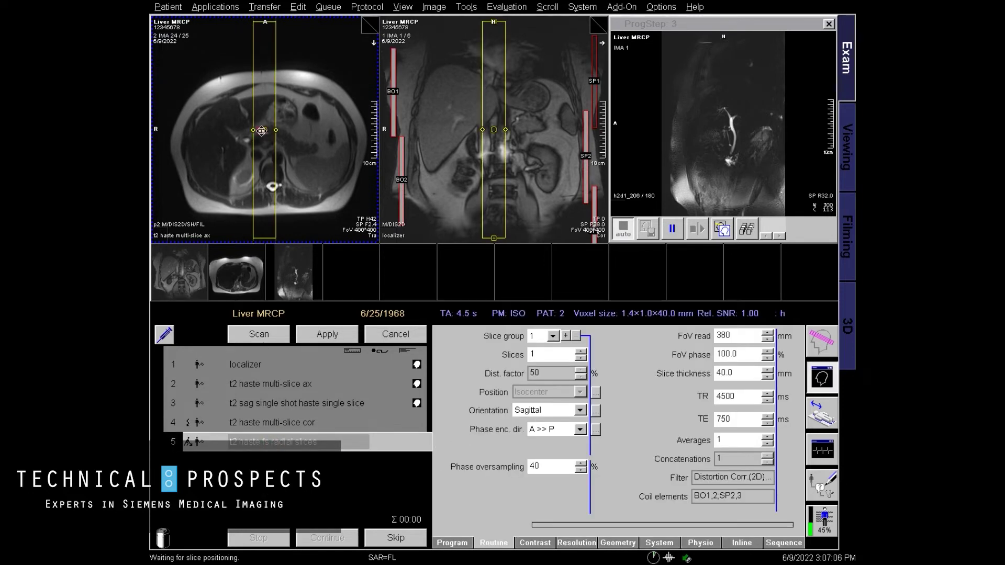
Shift the radial slab left to R30.0 P10.7 over the bile ducts and create radial slices (3, 60°).
left_click_drag(262, 131, 245, 137)
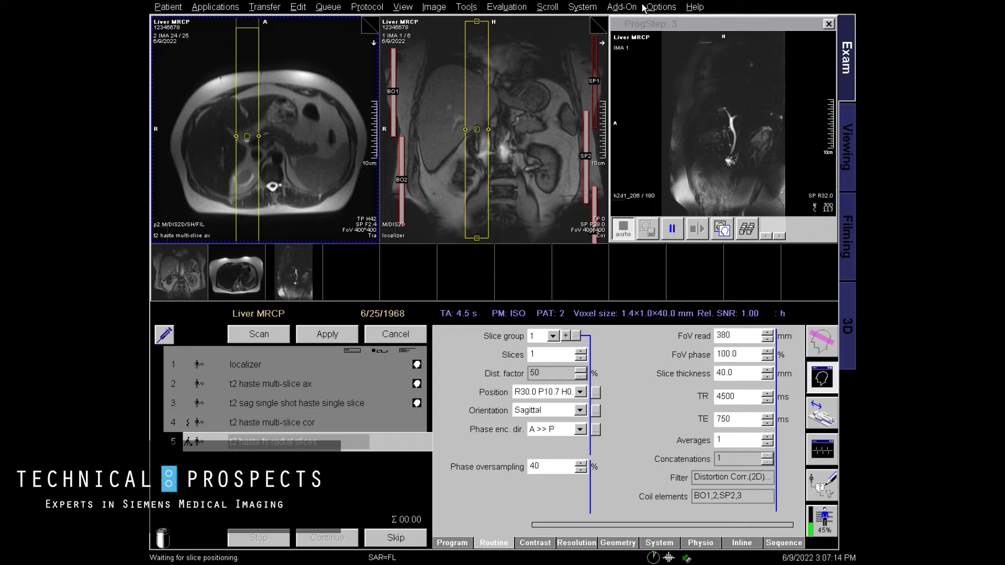
left_click(614, 7)
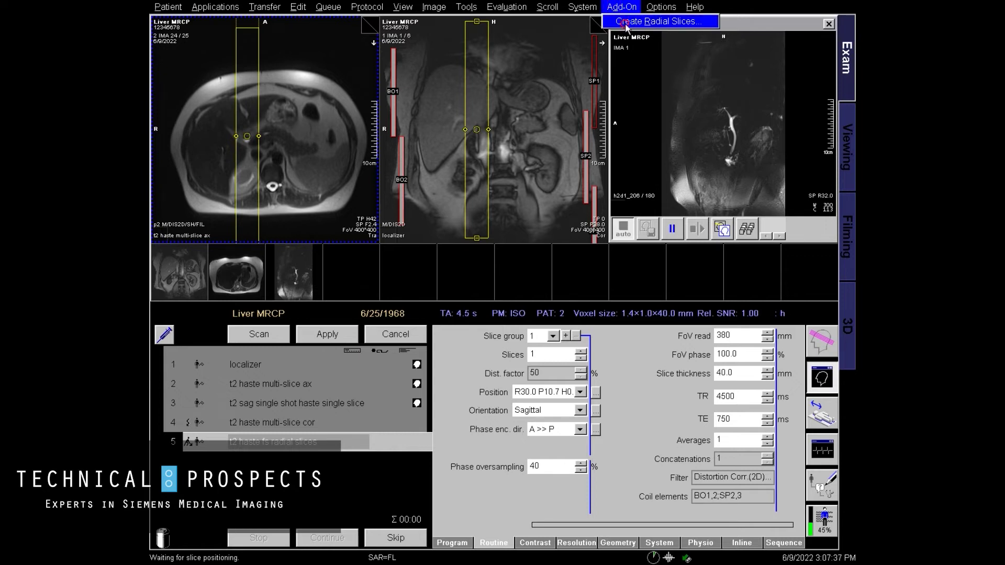
left_click(627, 22)
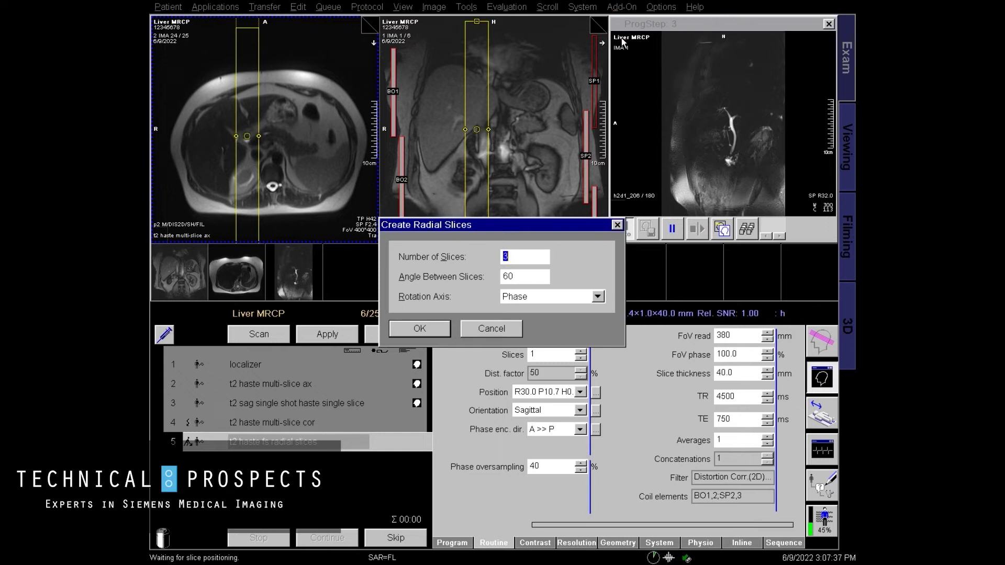
Create five radial slices about the readout axis, 60° apart, fanning through the bile duct.
left_click(598, 296)
left_click(563, 319)
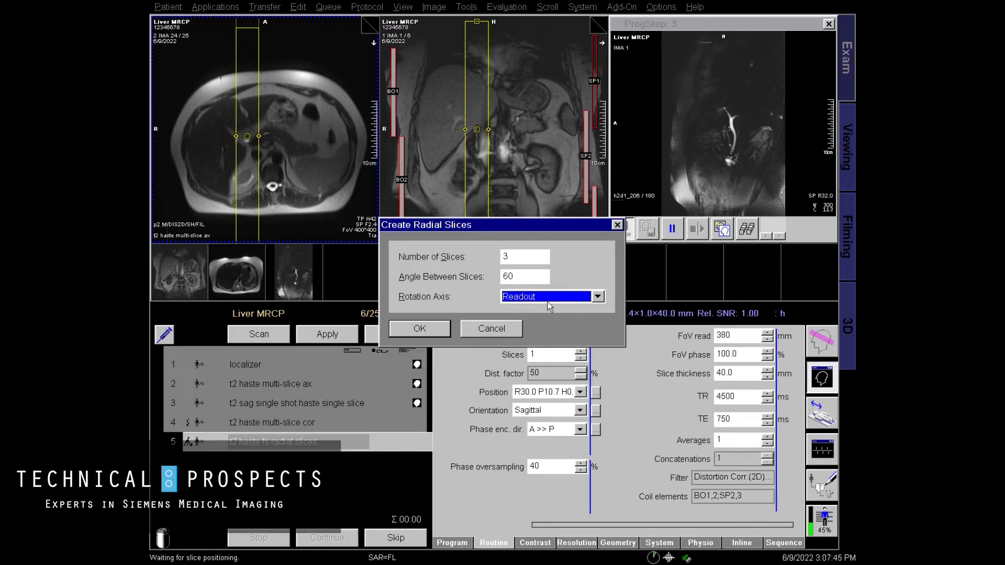
double_click(519, 257)
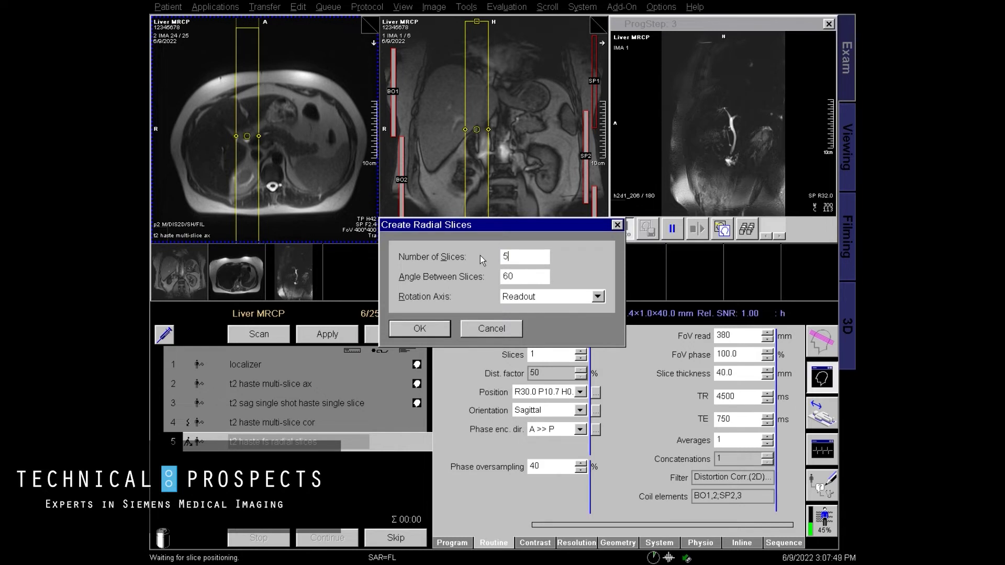
key("Tab")
key("Return")
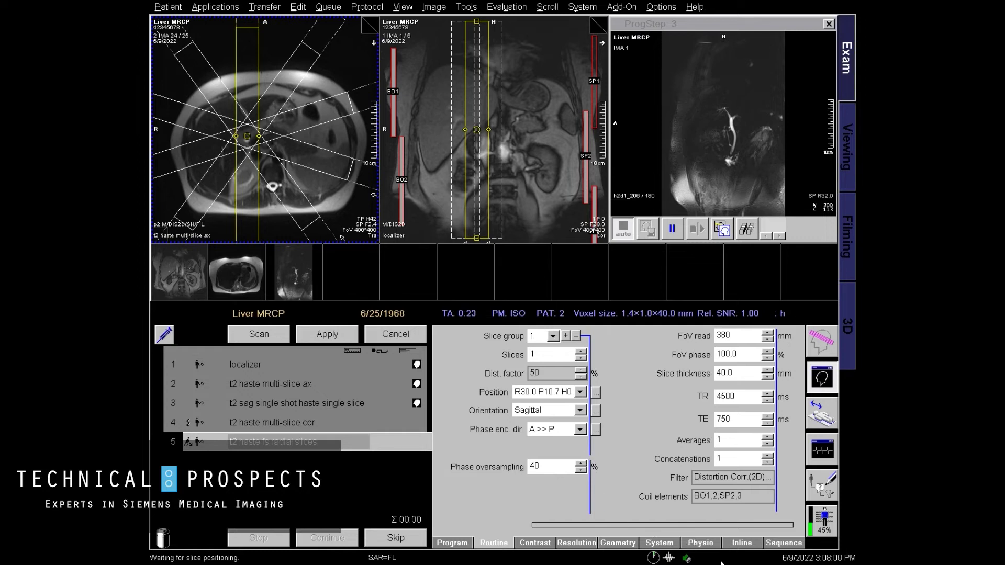
Set breath-hold with 5 concatenations on the Physio > PACE card and apply the radial protocol.
left_click(694, 545)
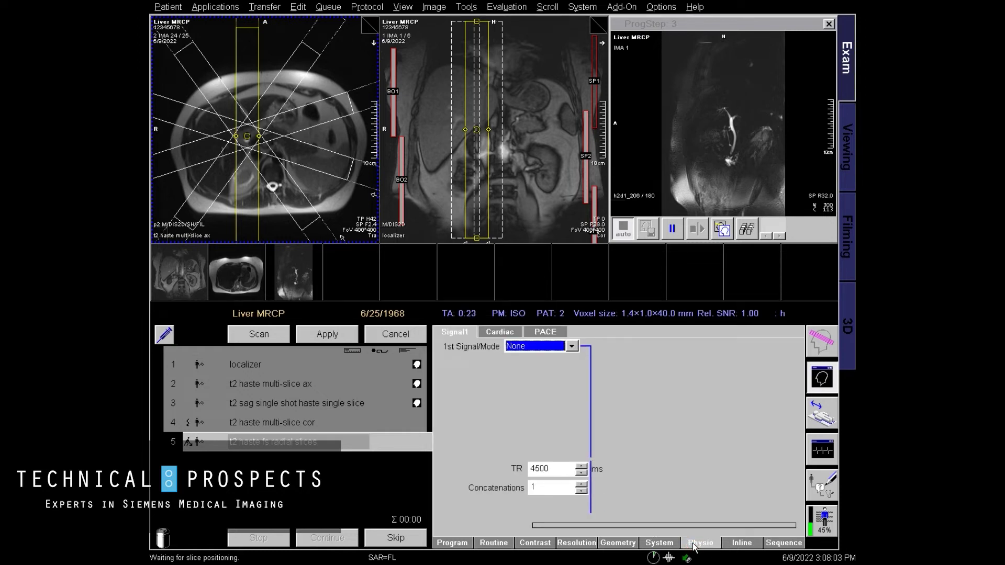
left_click(555, 339)
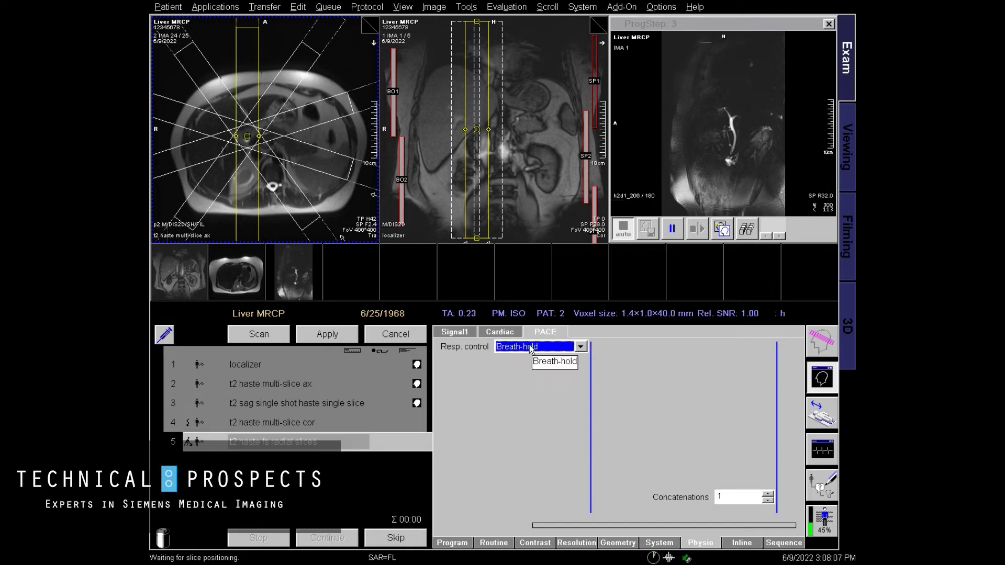
left_click(722, 496)
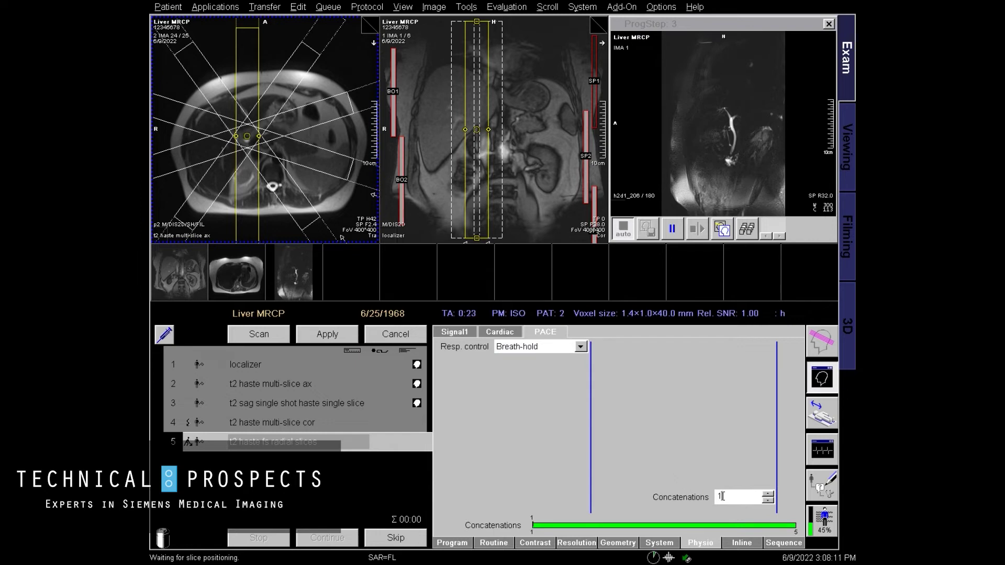
double_click(721, 497)
type("5")
left_click(329, 334)
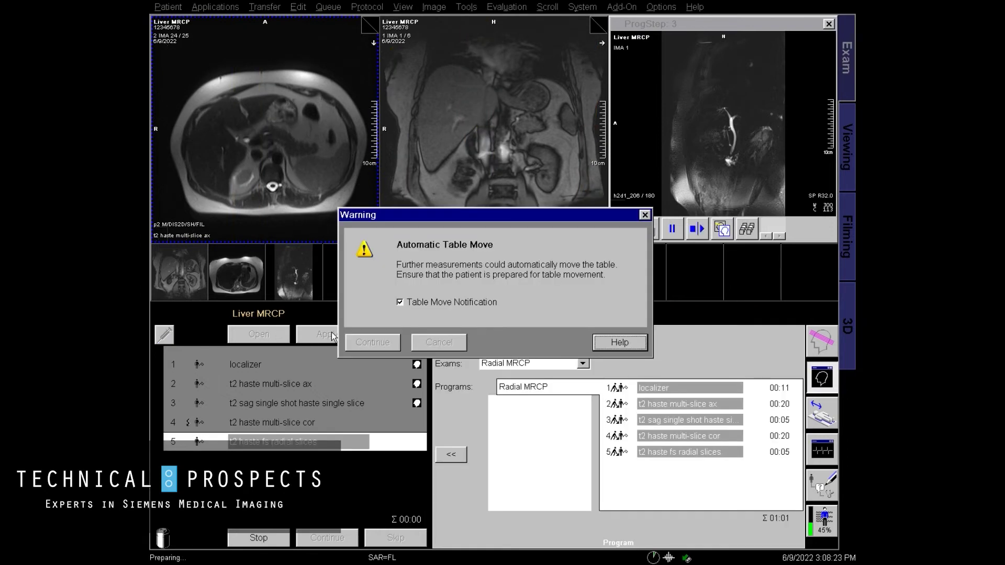
Acknowledge the automatic table move warning and continue the paused exam.
left_click(384, 346)
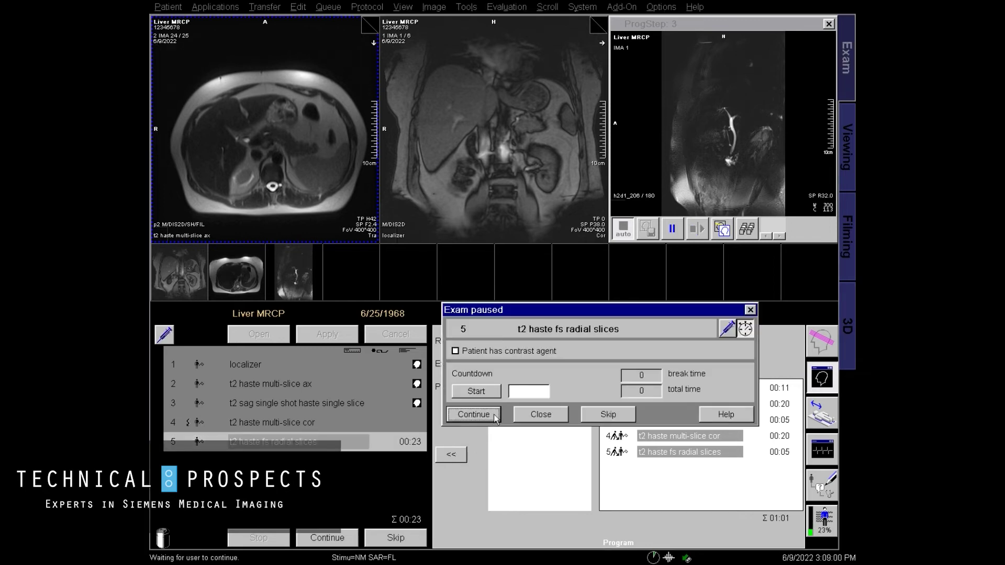
left_click(495, 415)
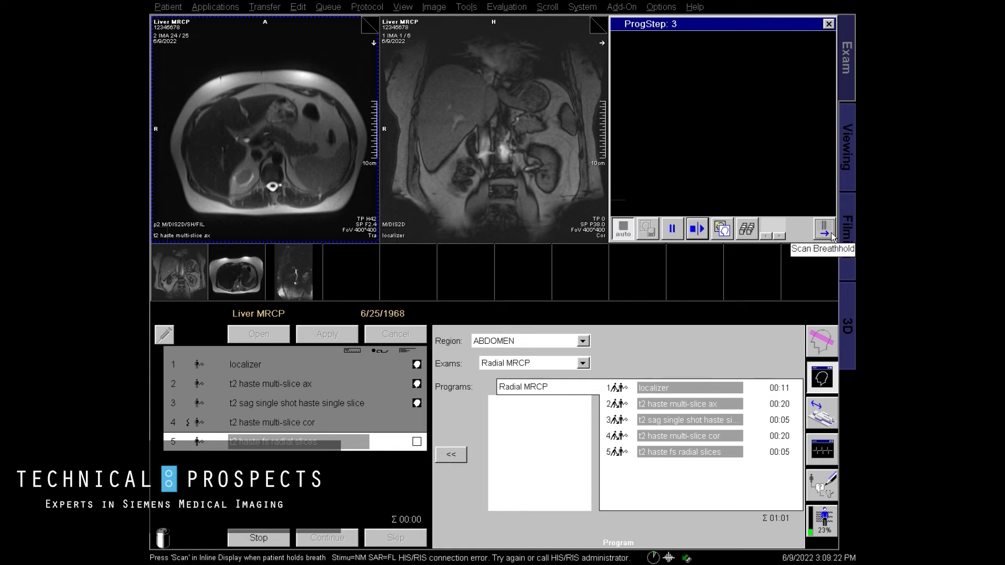
Scan all five breath-hold radial slices, show the sagittal HASTE in viewport 1, and queue another radial protocol.
left_click(832, 236)
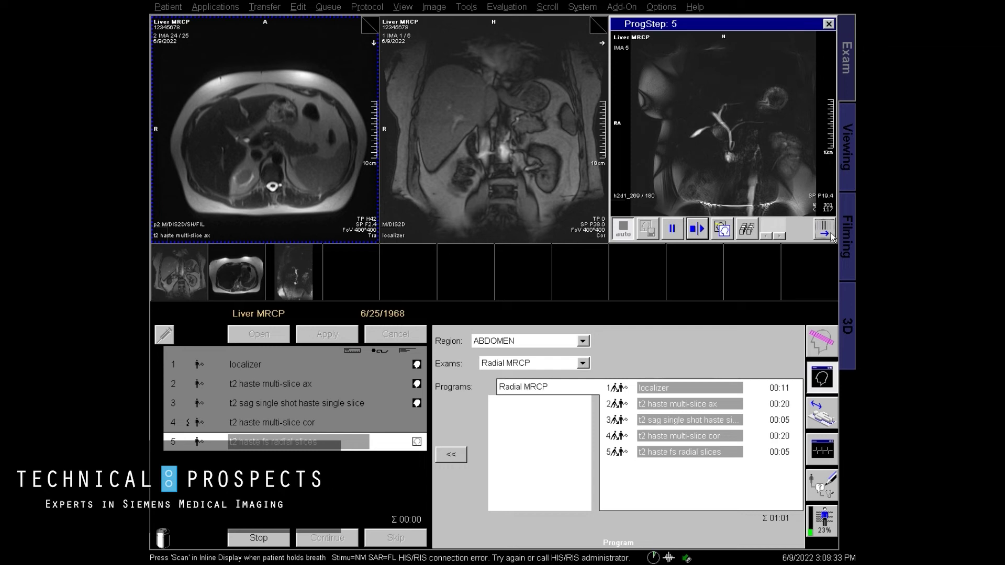
left_click(832, 235)
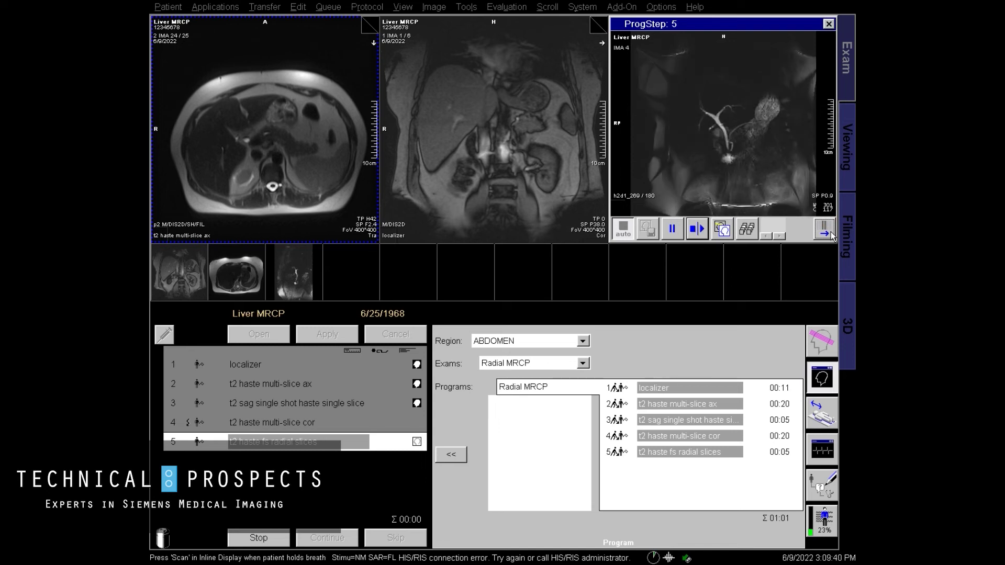
left_click(833, 235)
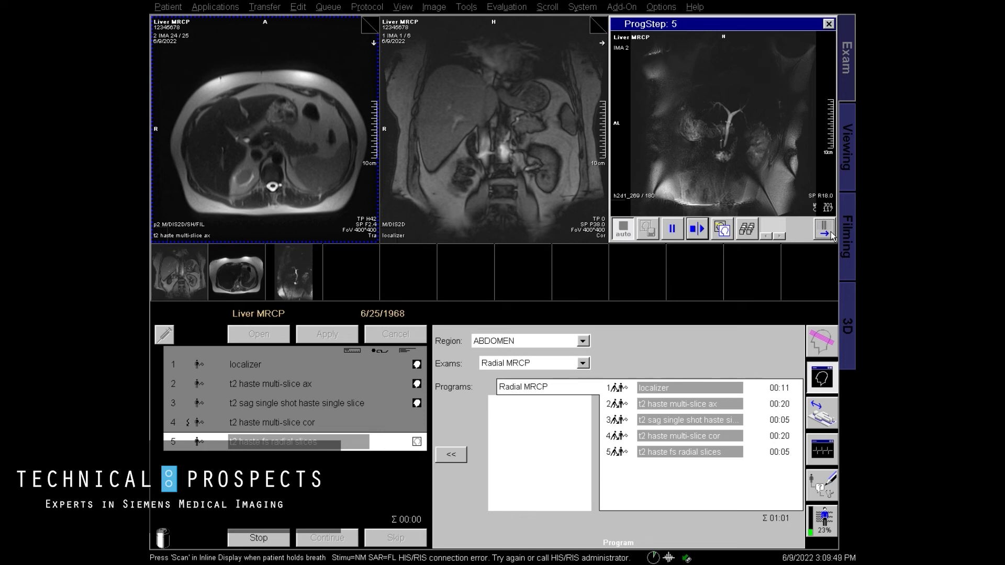
left_click(832, 236)
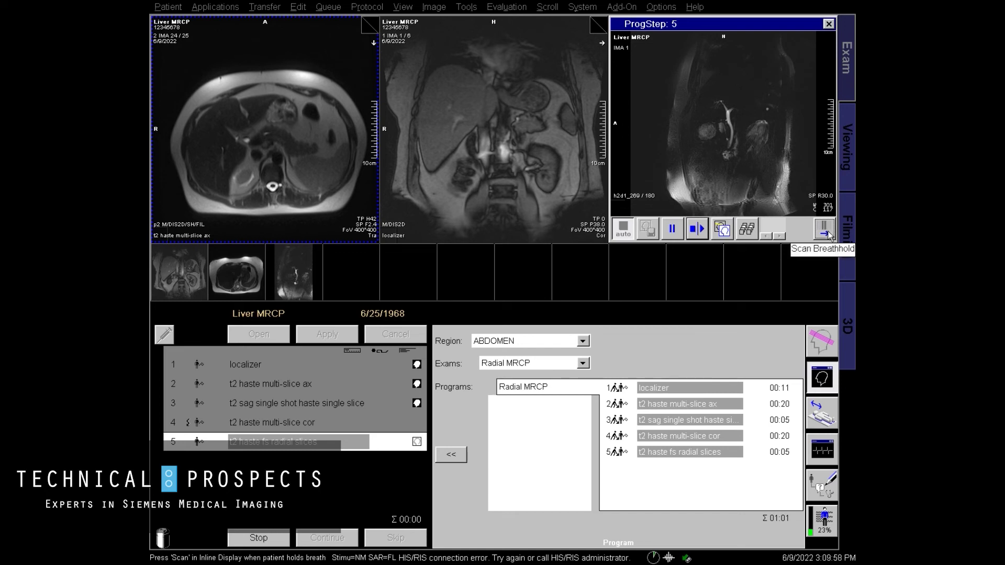
left_click(828, 234)
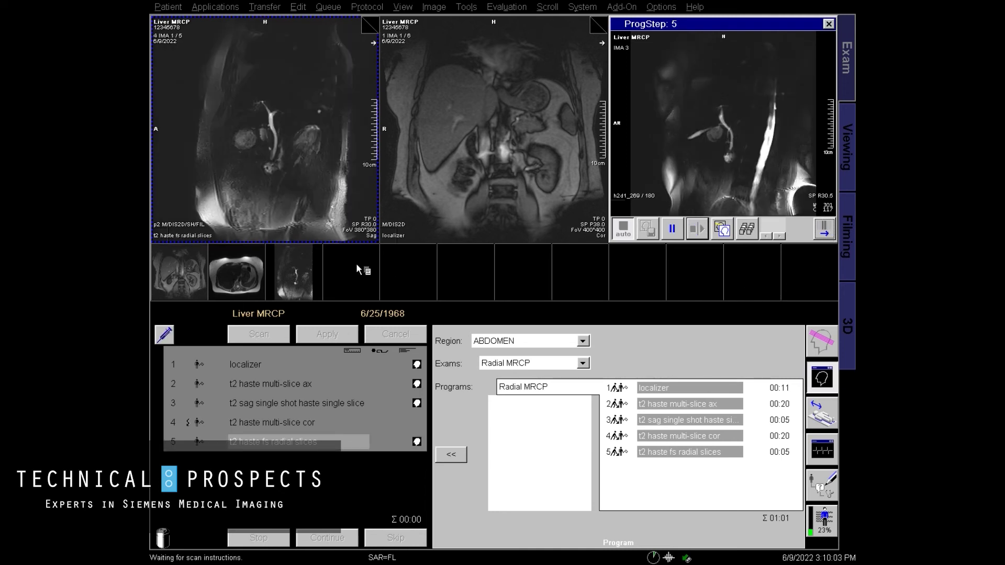
left_click_drag(295, 258, 290, 168)
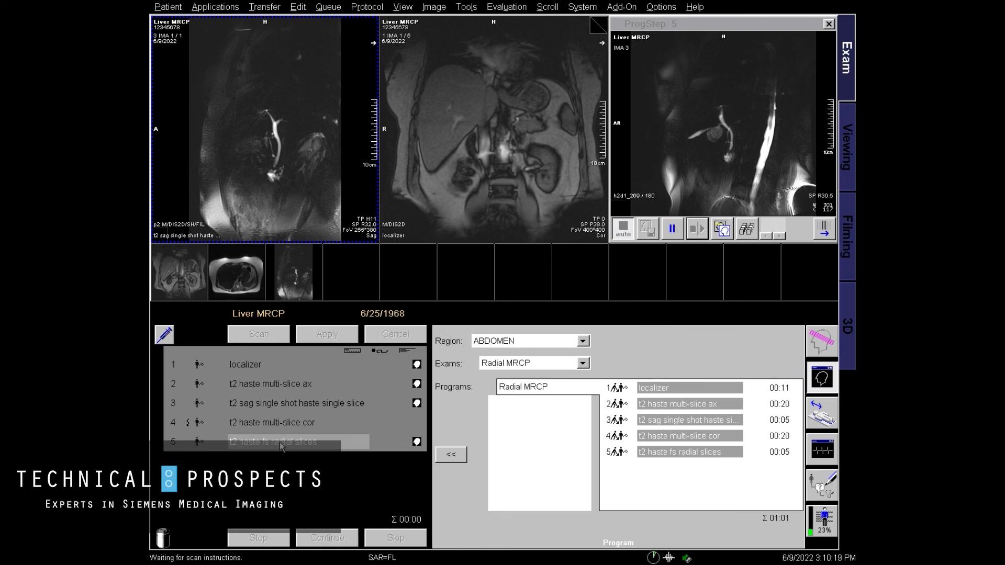
left_click_drag(281, 446, 283, 445)
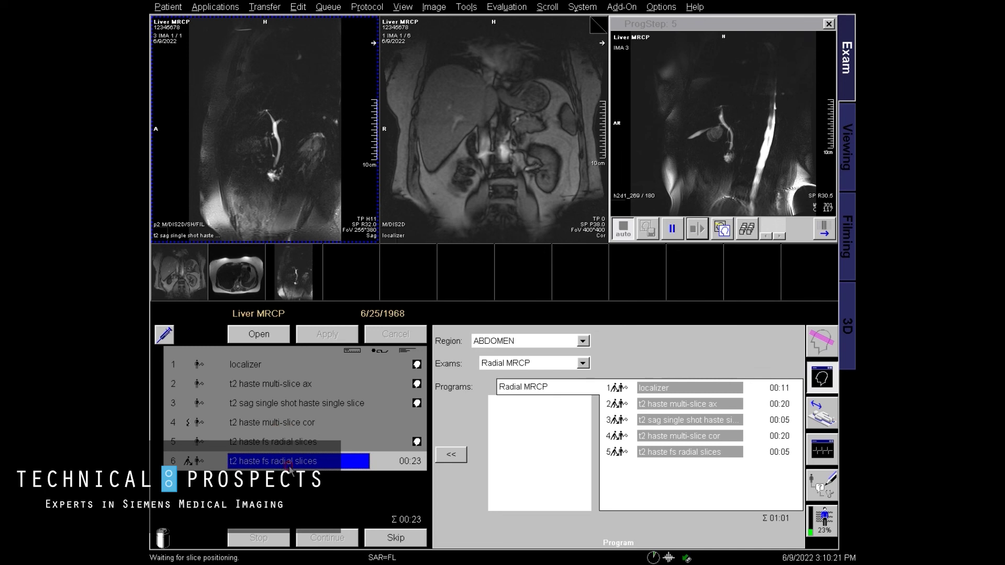
Open the queued radial slices copy in step 6 and check its breath-hold, 5-concatenation PACE settings.
double_click(288, 464)
left_click(702, 543)
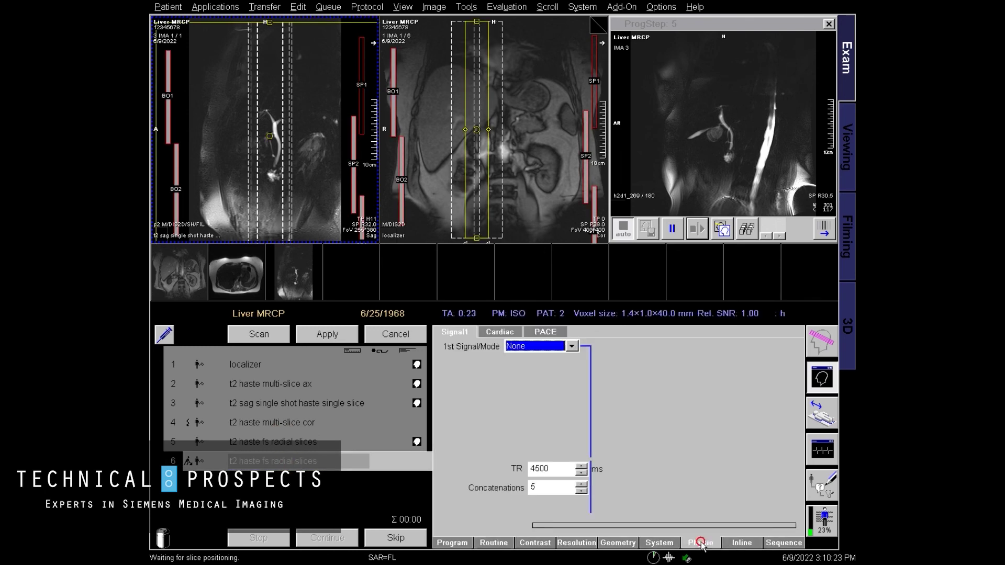
left_click(557, 334)
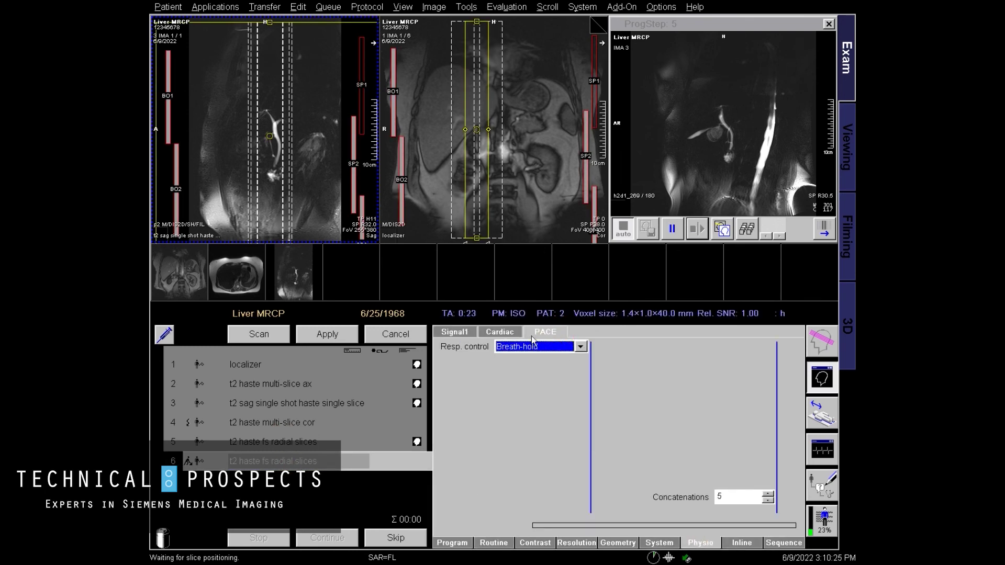